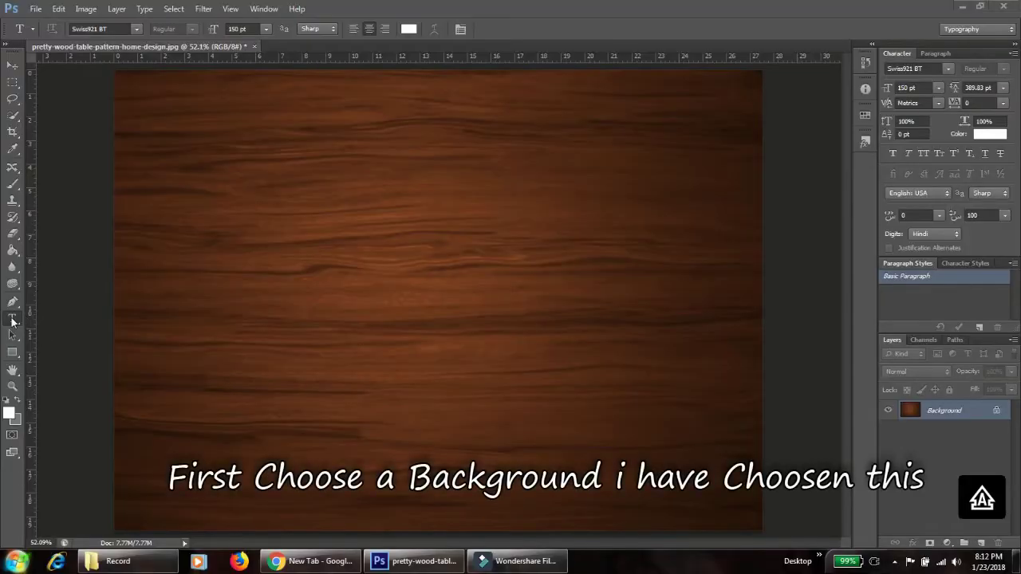
- Type EMBOSS in white 150 pt Swiss721 BT across the upper wood as its own layer
left_click(13, 318)
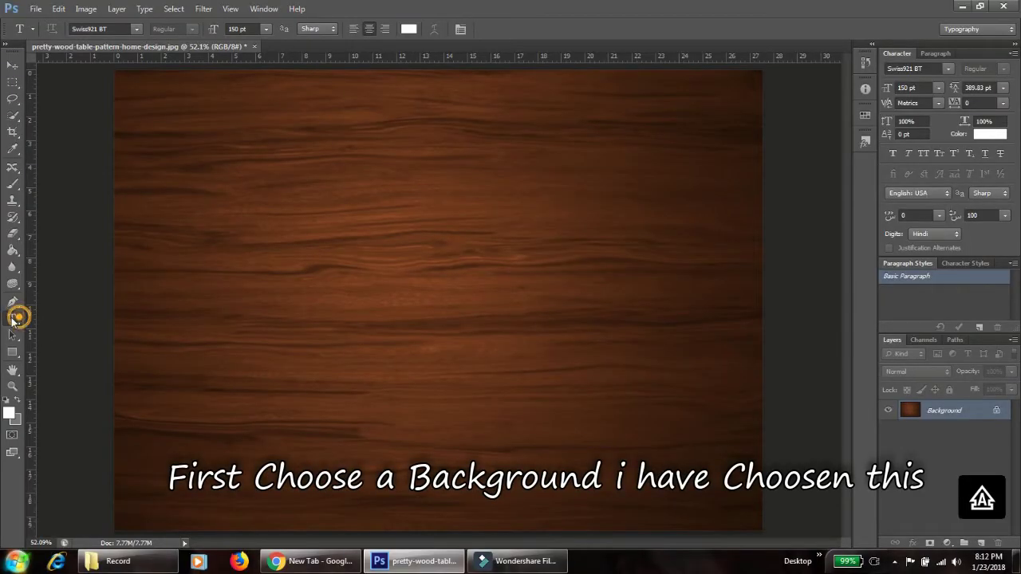
left_click(364, 236)
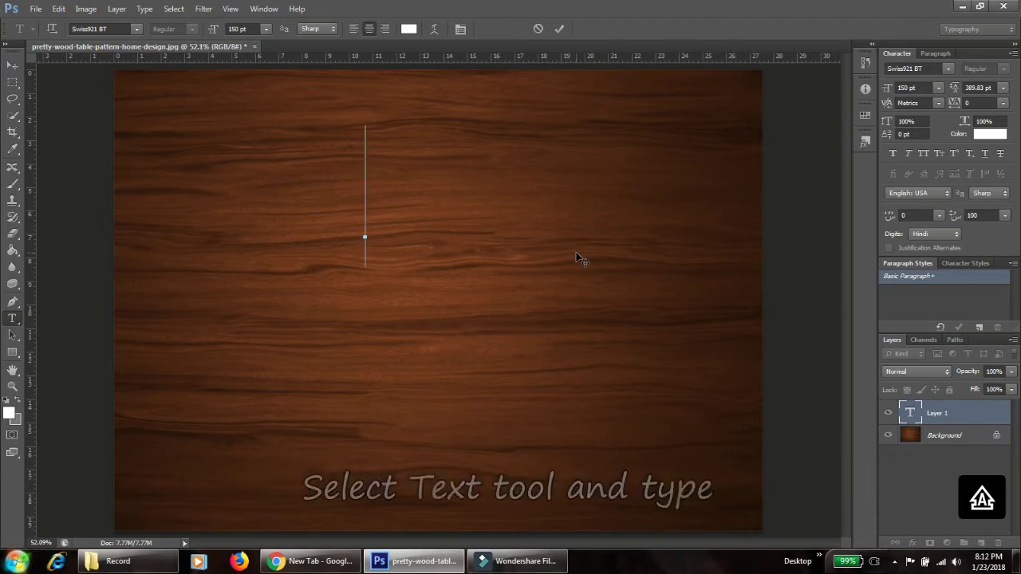
type("EM")
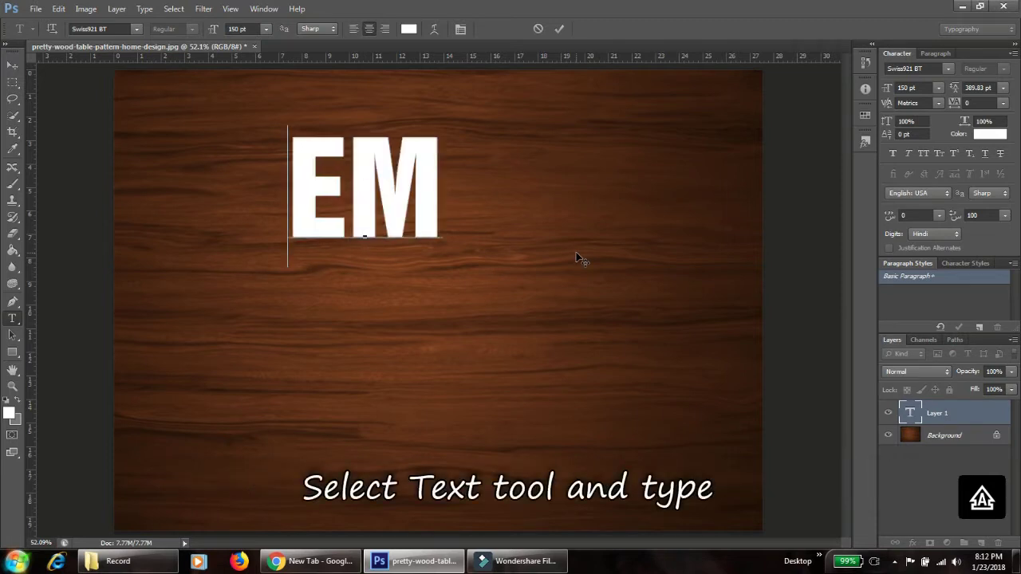
type("BO")
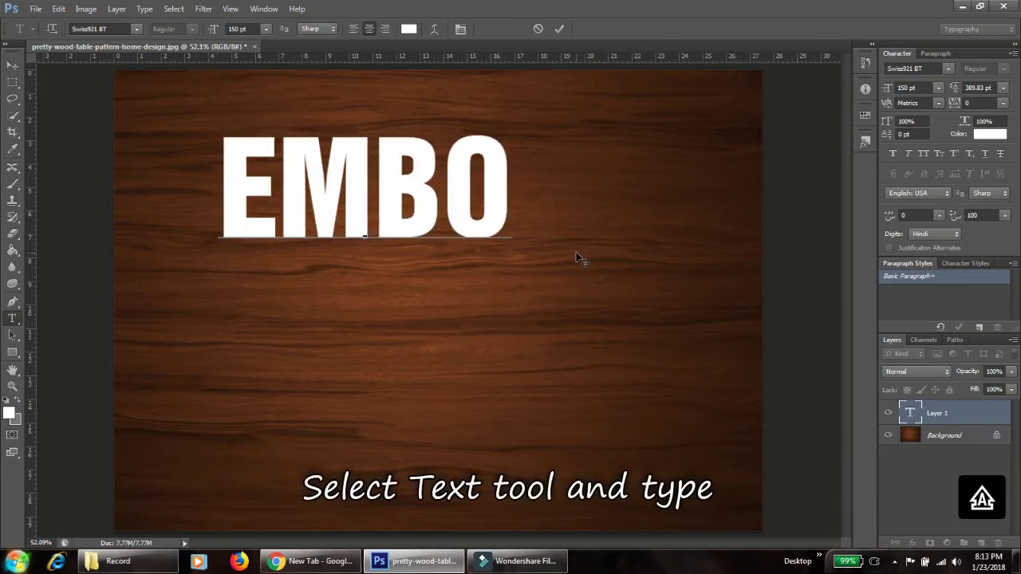
type("SS")
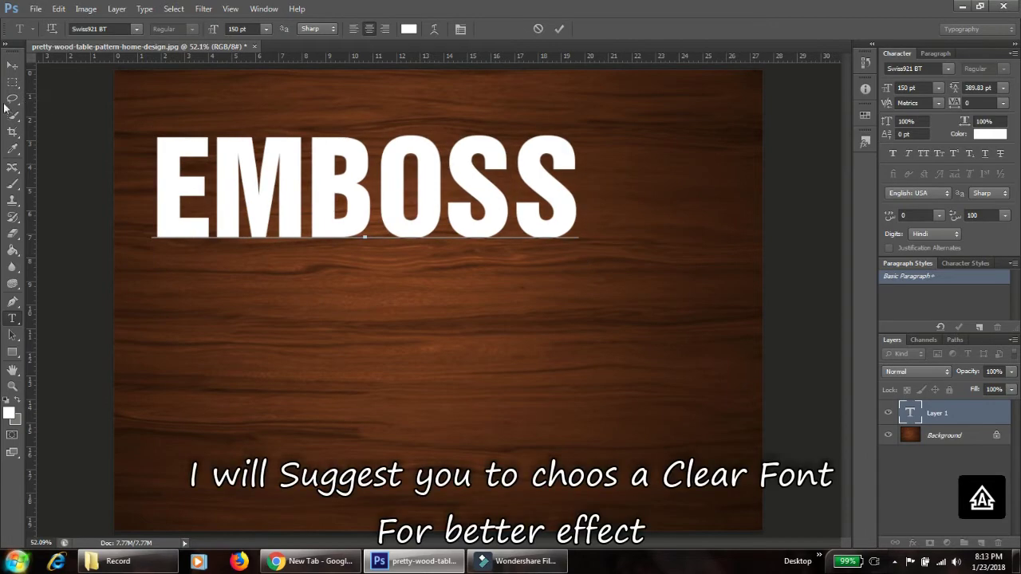
left_click(12, 65)
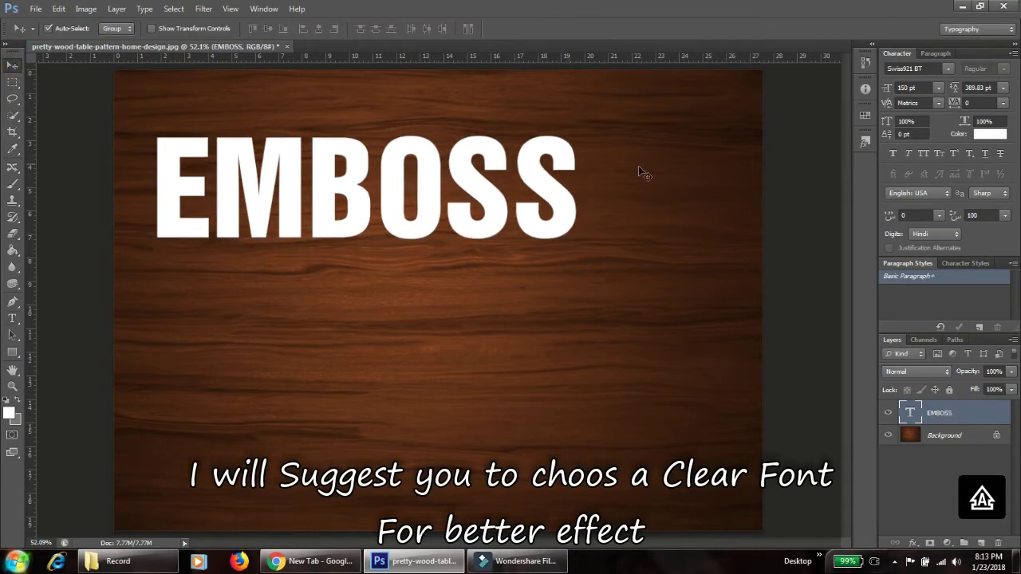
- Scale the EMBOSS text to about 134% width and 150% height, roughly 224.93 pt
key("ctrl+t")
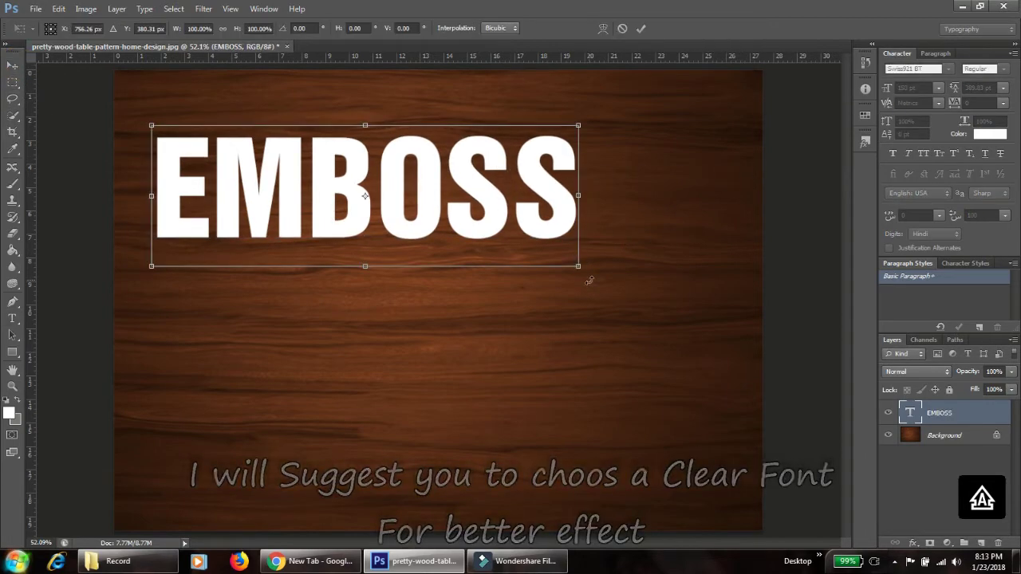
left_click_drag(579, 272, 721, 364)
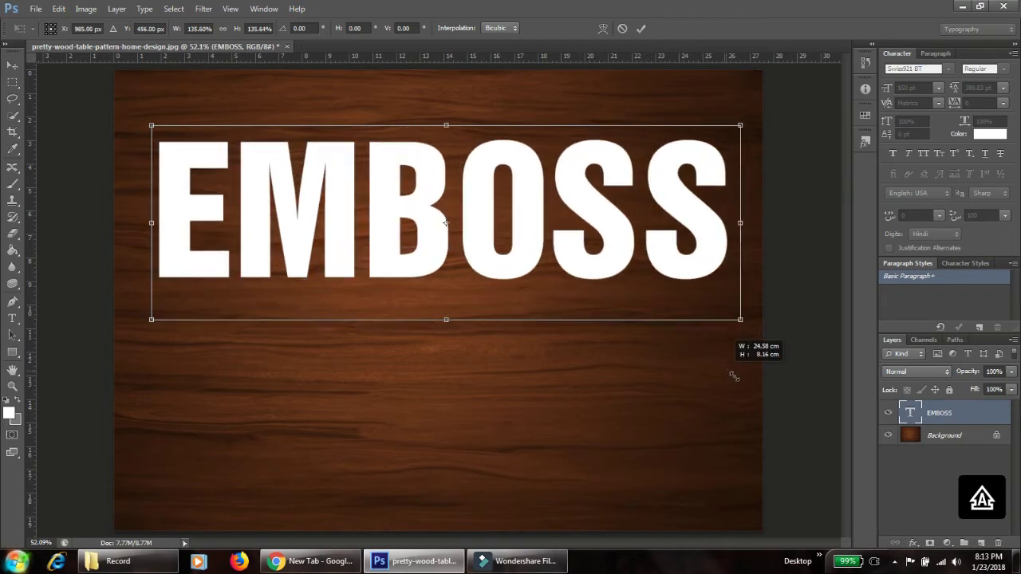
left_click_drag(720, 363, 708, 359)
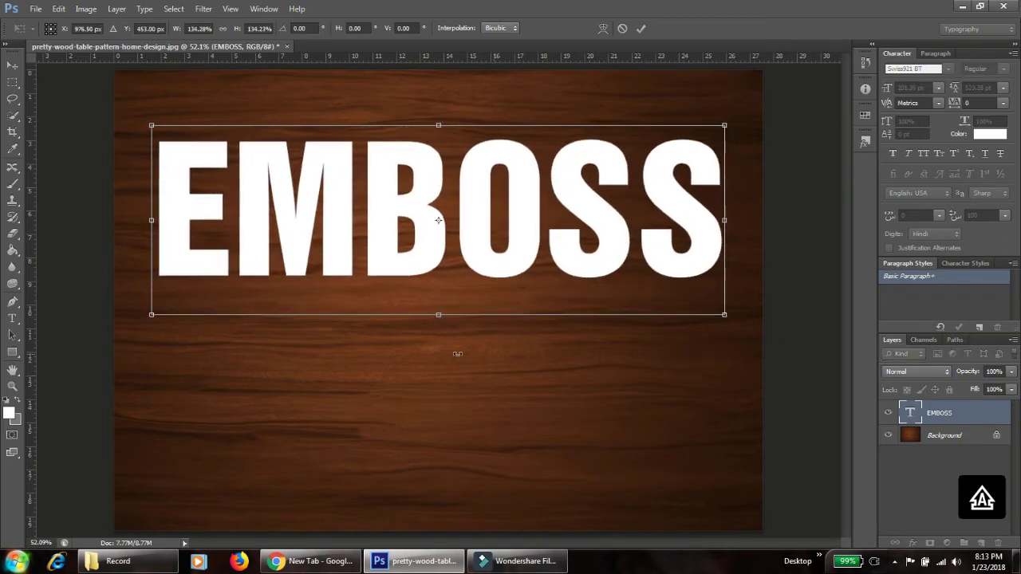
left_click_drag(441, 315, 451, 340)
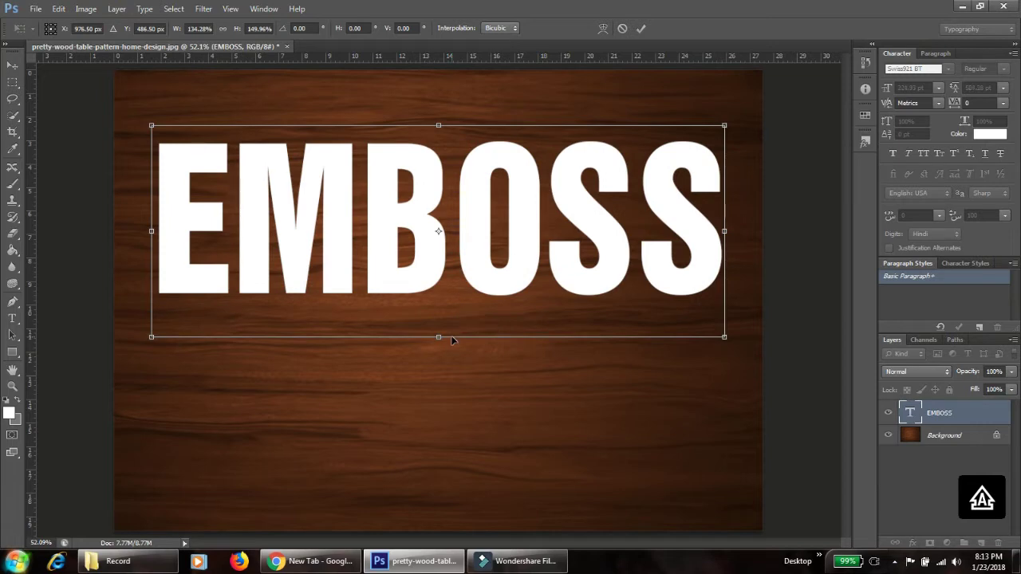
key("Return")
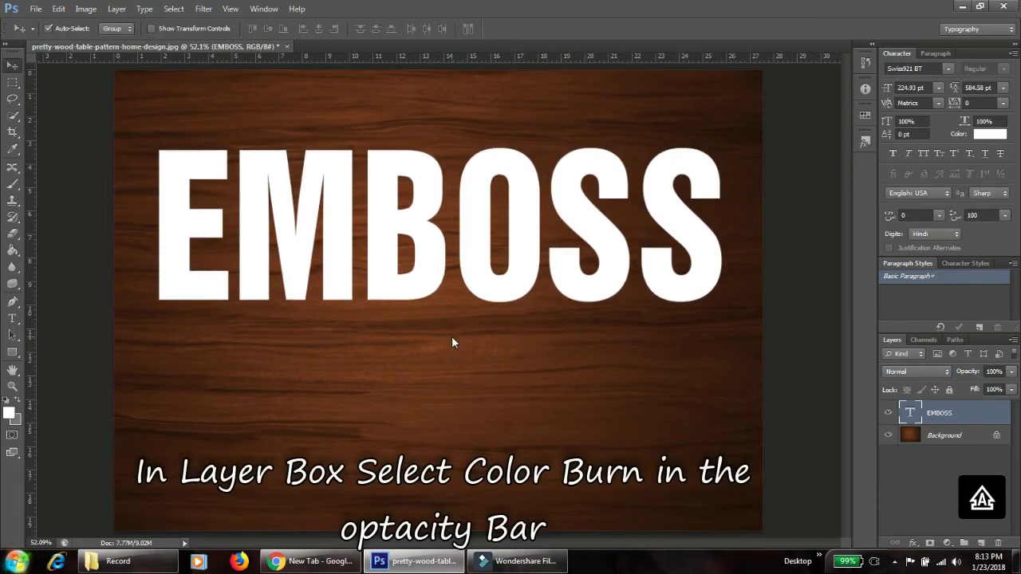
- Change the EMBOSS text layer's blend mode from Normal to Color Burn
left_click(912, 371)
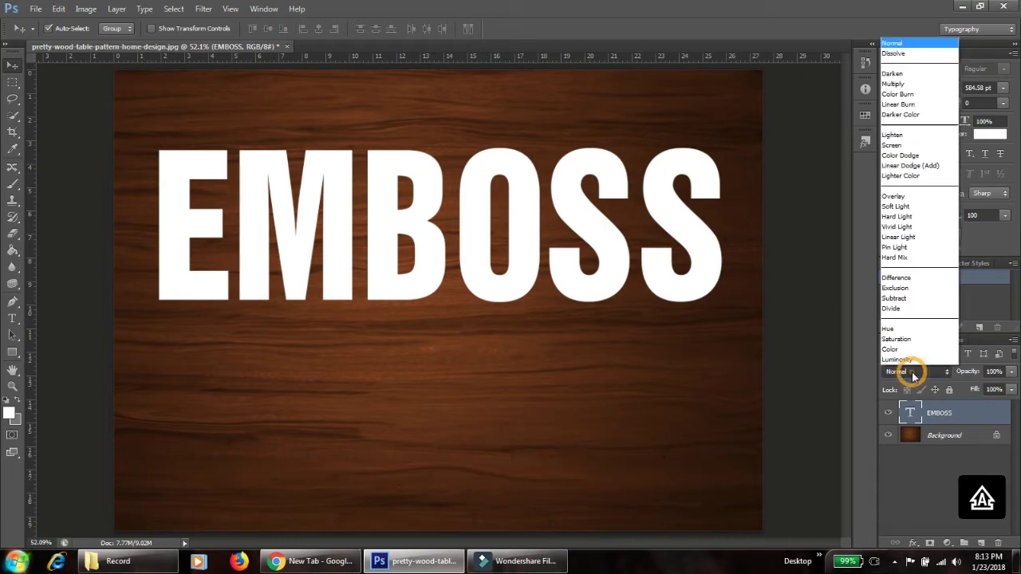
left_click(938, 97)
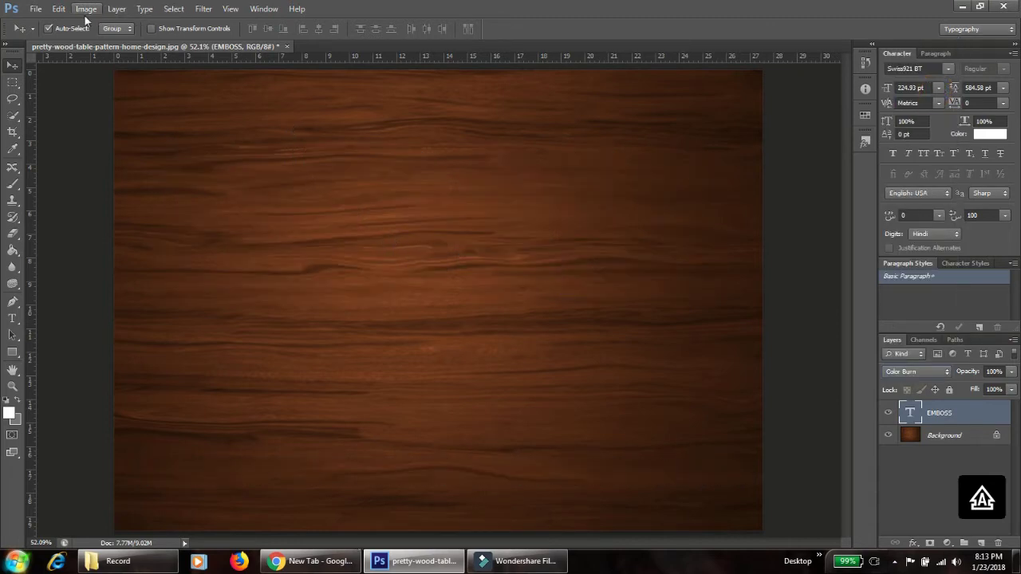
left_click(117, 9)
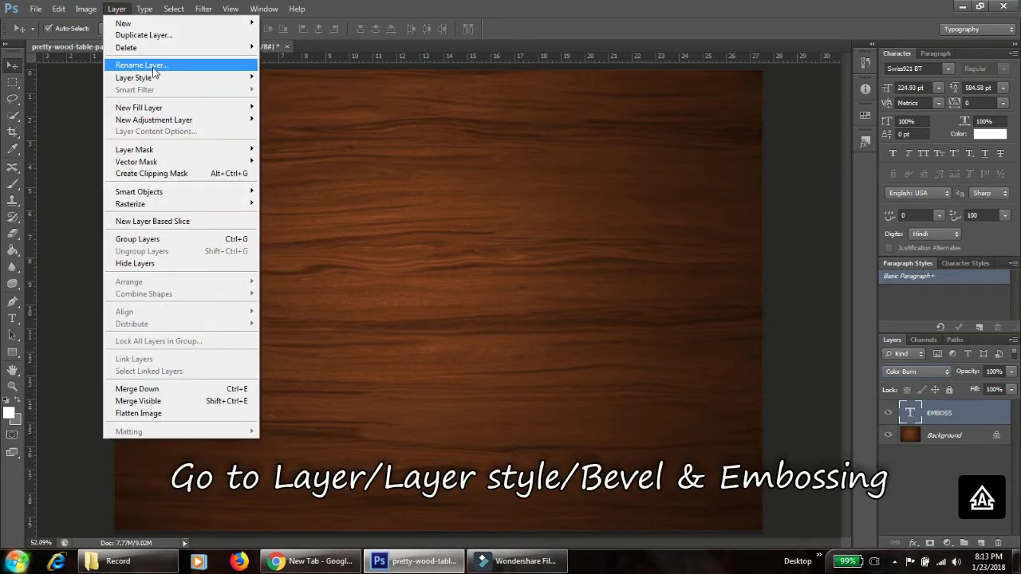
mouse_move(133, 77)
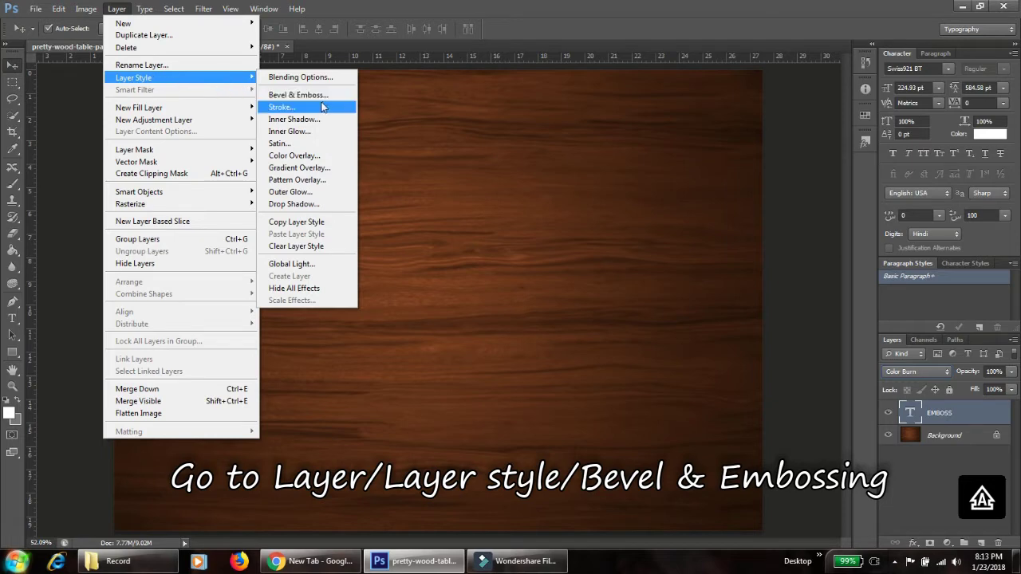
- Add an Inner Bevel & Emboss style to EMBOSS, lit at a 120° angle and 30° altitude
left_click(327, 97)
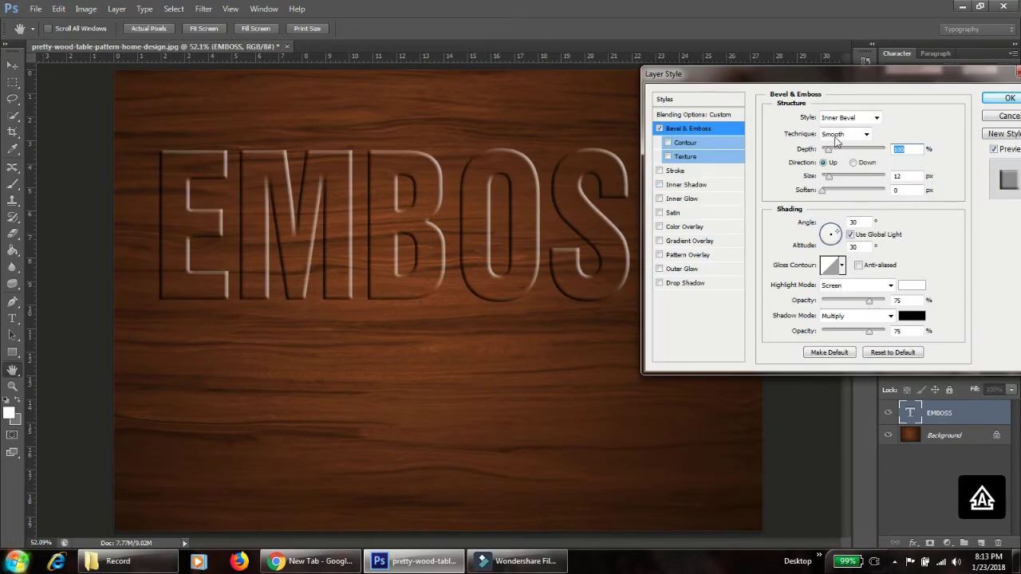
double_click(853, 221)
type("1200")
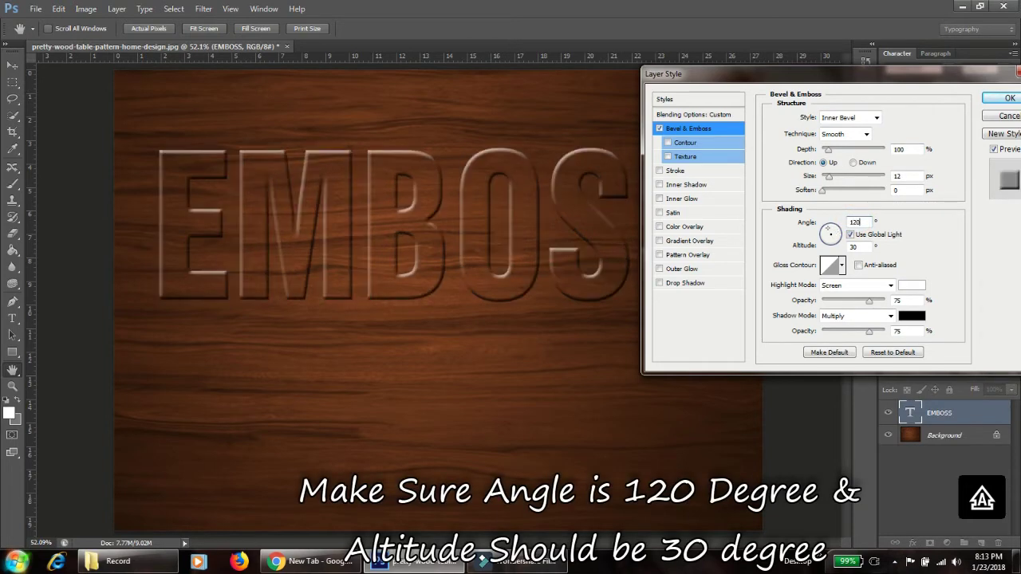
key("Tab")
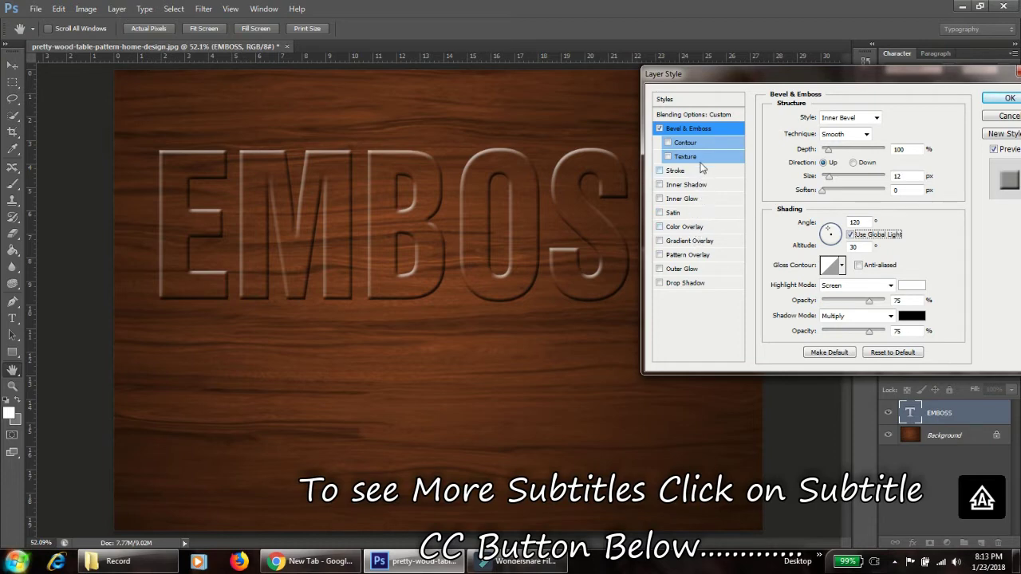
- Turn on a Multiply drop shadow for EMBOSS at 23% opacity and 17 px distance
left_click(688, 284)
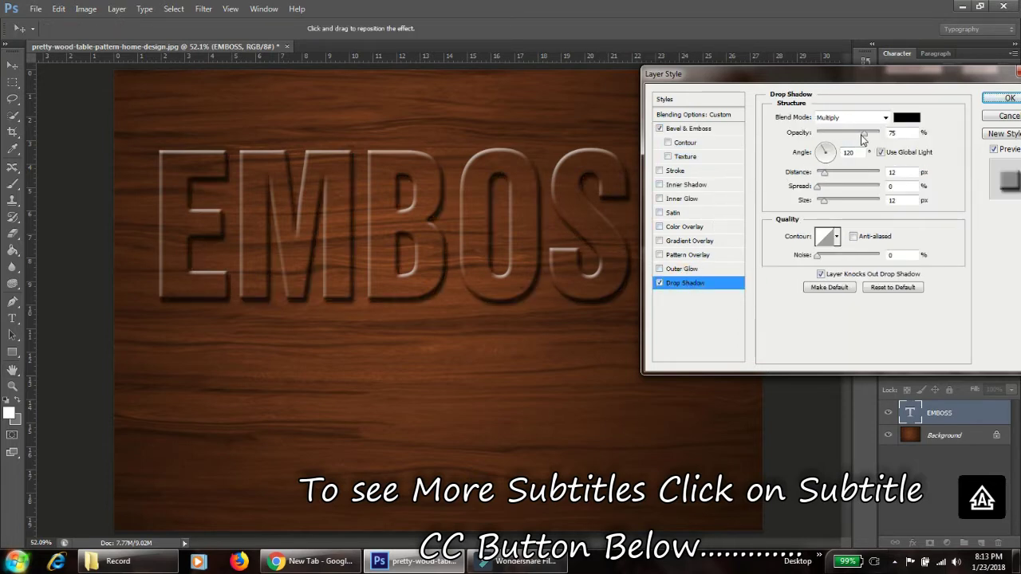
left_click_drag(863, 133, 835, 134)
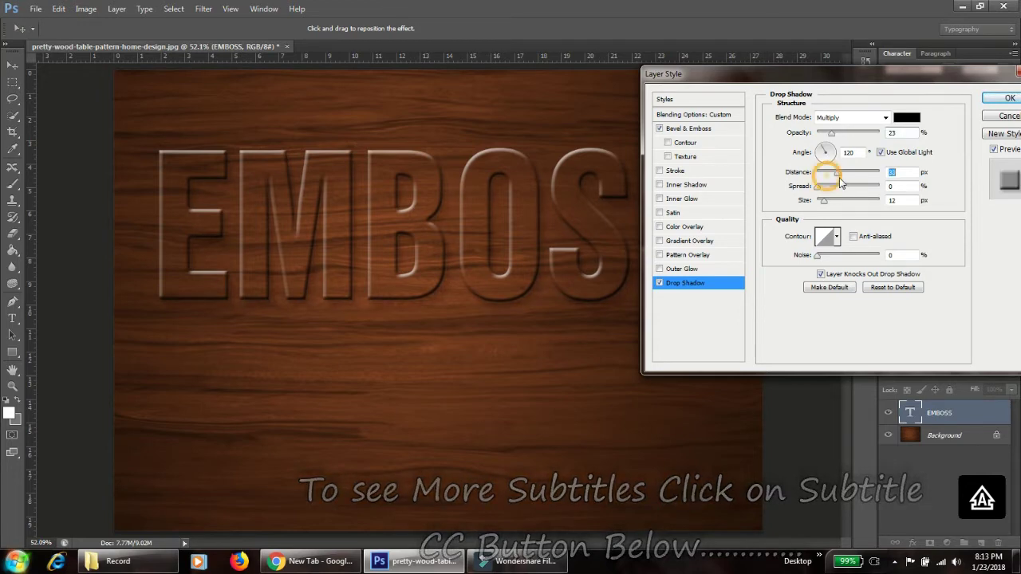
mouse_move(826, 175)
left_mouse_down()
mouse_move(840, 208)
mouse_move(828, 207)
left_mouse_up()
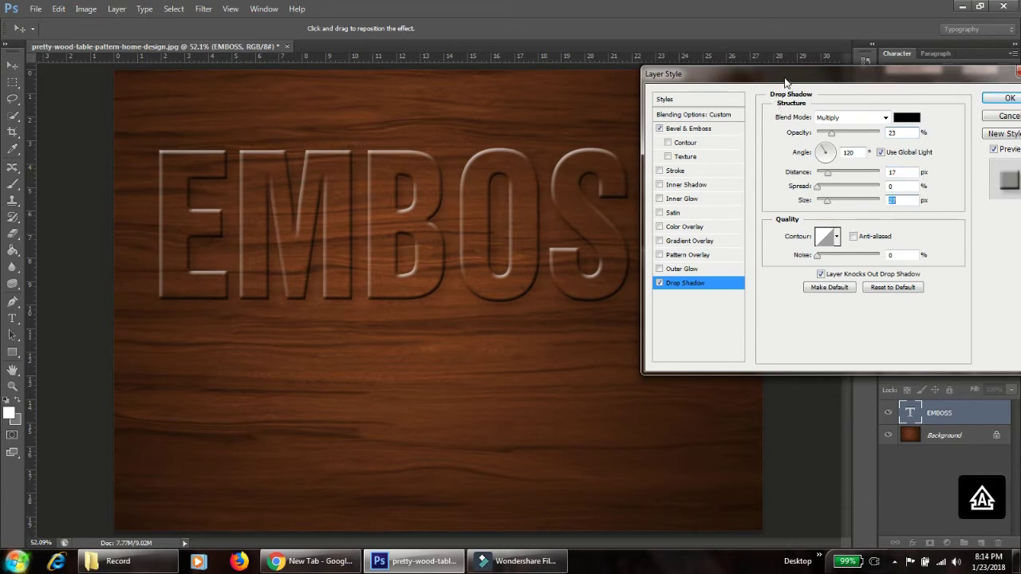
left_click_drag(785, 80, 800, 78)
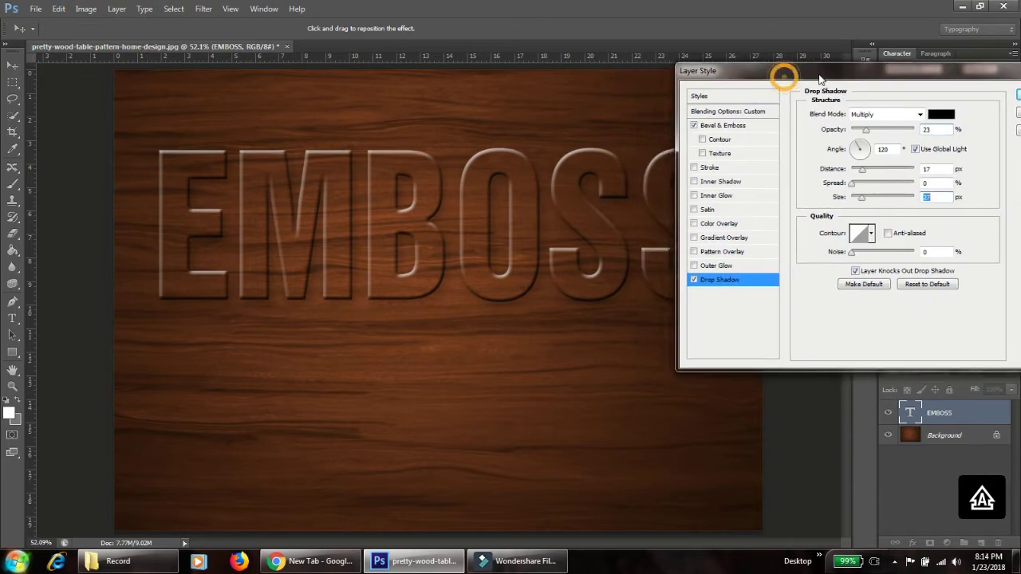
- Add a low-opacity inner shadow to EMBOSS and set the bevel size to 14 px
left_click(692, 183)
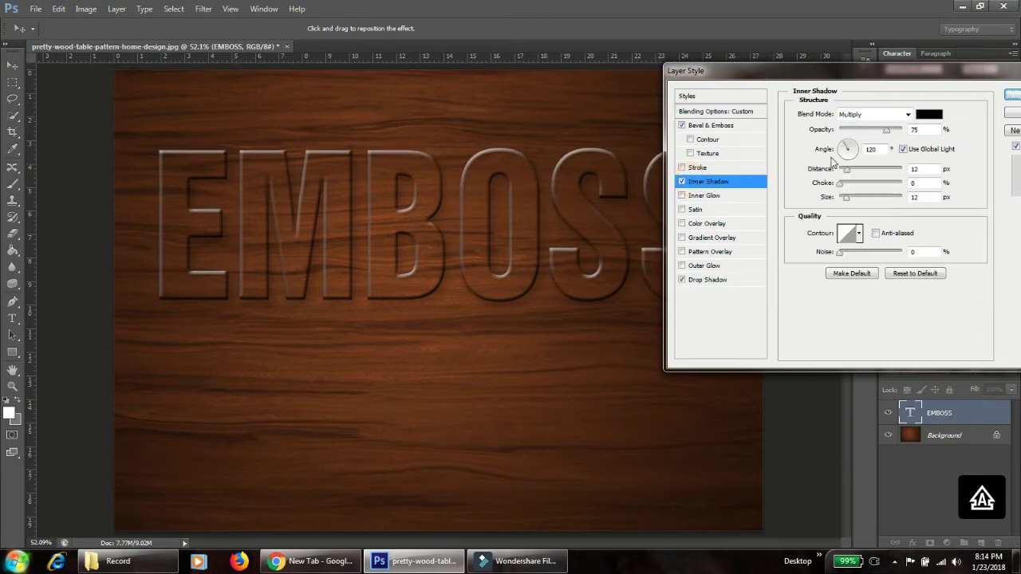
mouse_move(885, 130)
left_mouse_down()
mouse_move(850, 139)
mouse_move(861, 131)
left_mouse_up()
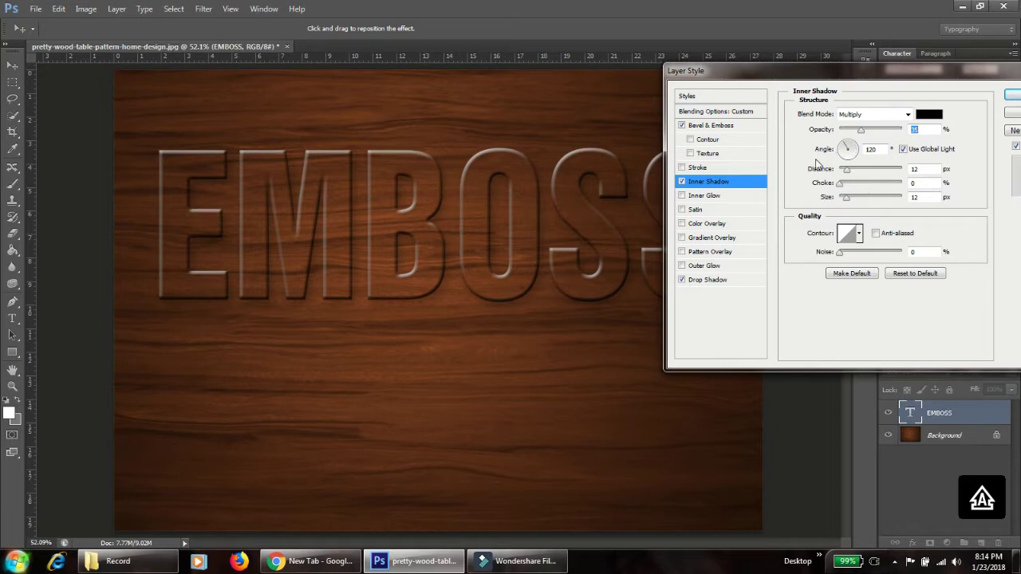
left_click(728, 130)
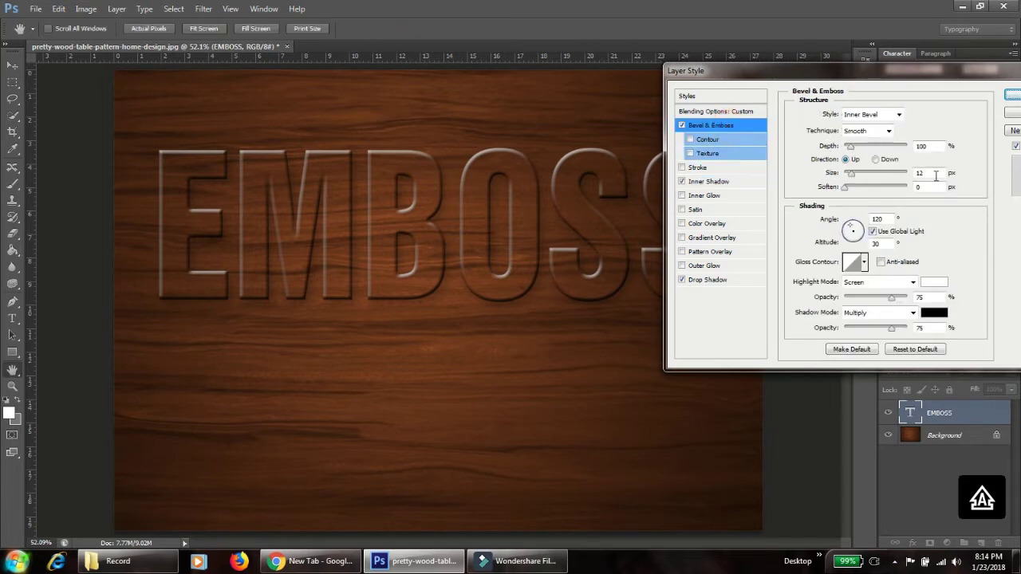
left_click(926, 173)
key("Up")
key("Up")
key("Up")
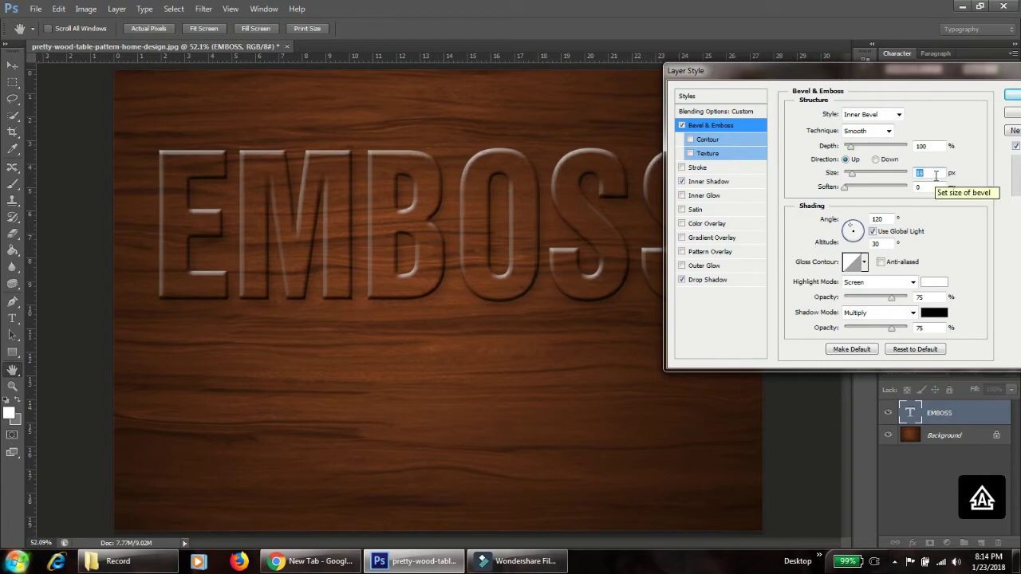
key("Down")
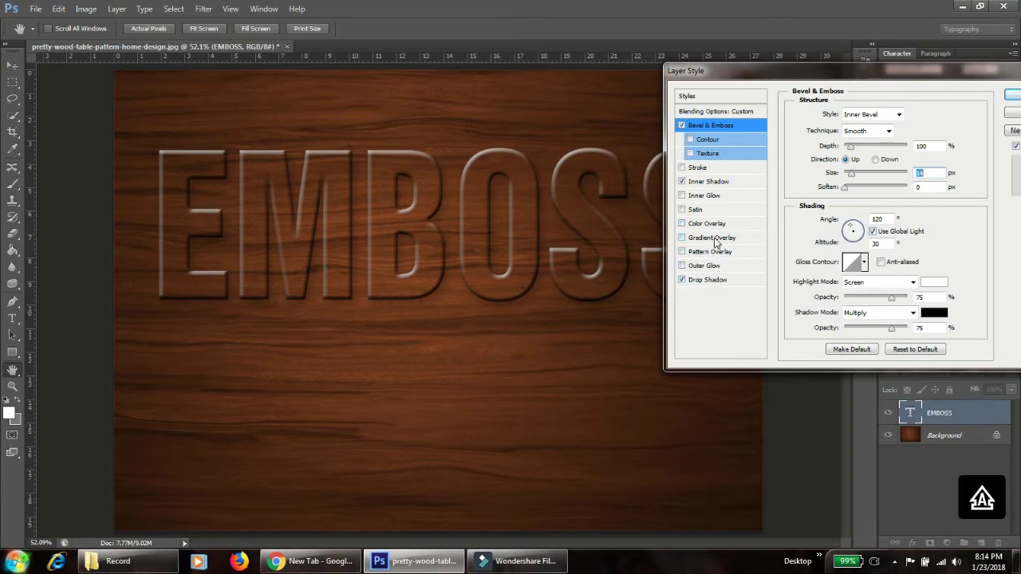
- Add a black-to-white gradient overlay with the white stop at 49%, faded to low opacity
left_click(714, 239)
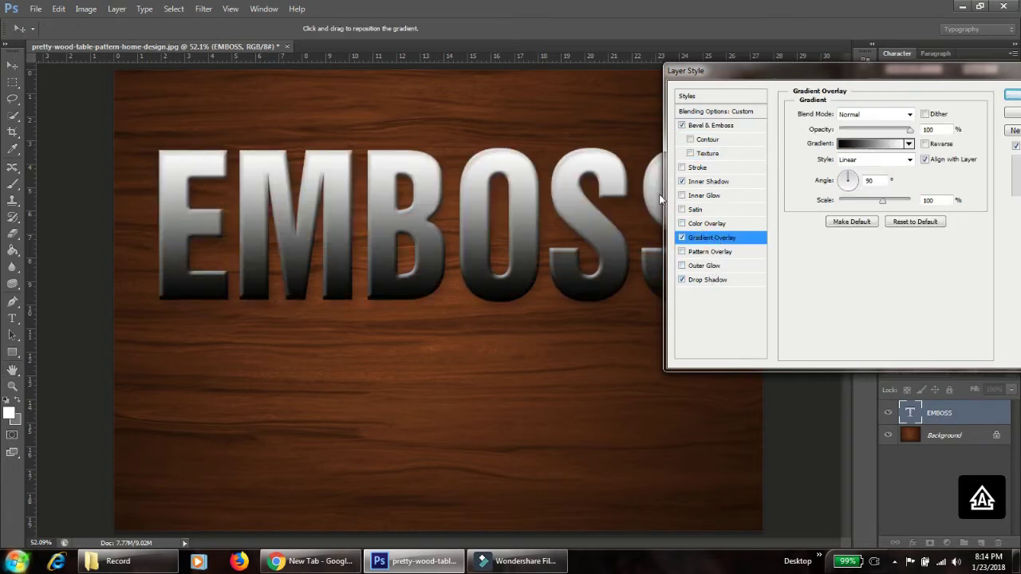
left_click(859, 144)
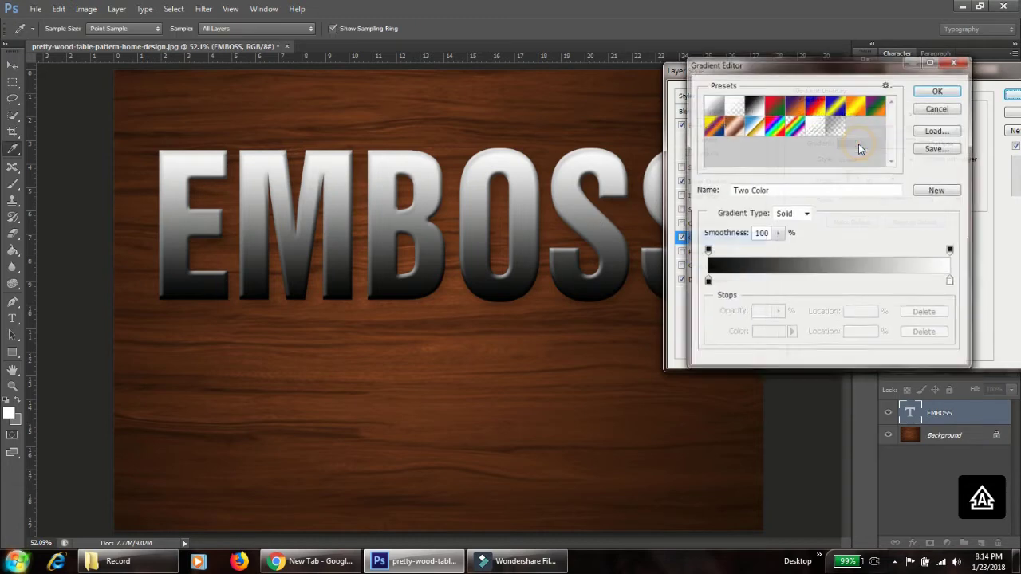
mouse_move(951, 283)
left_mouse_down()
mouse_move(793, 284)
mouse_move(830, 284)
left_mouse_up()
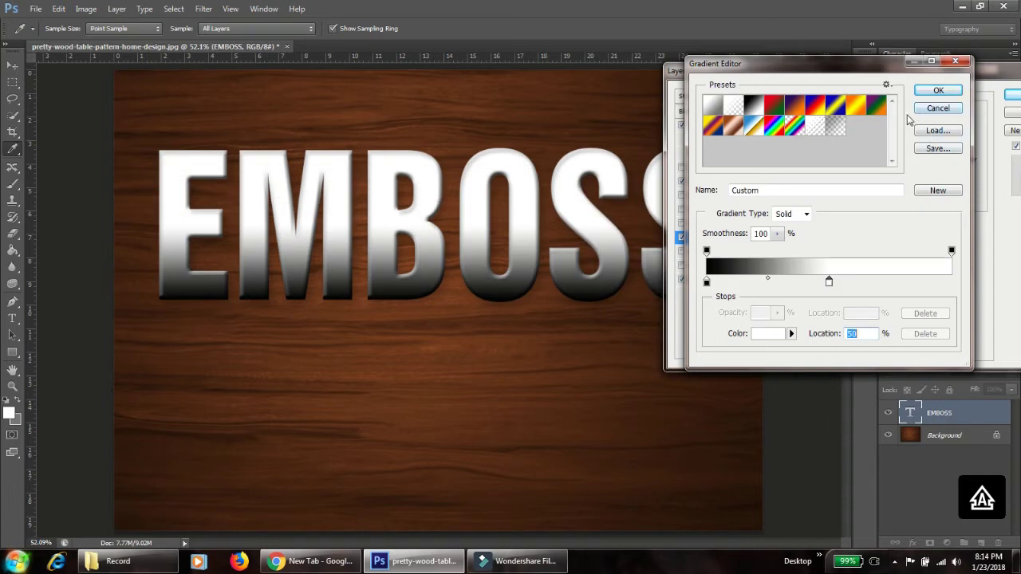
left_click(927, 93)
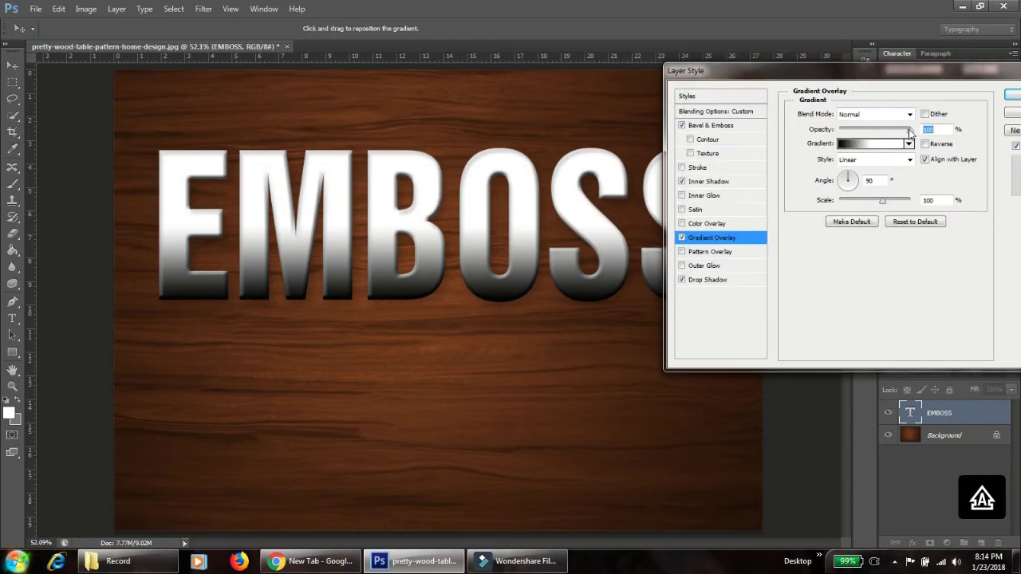
left_click_drag(911, 130, 827, 136)
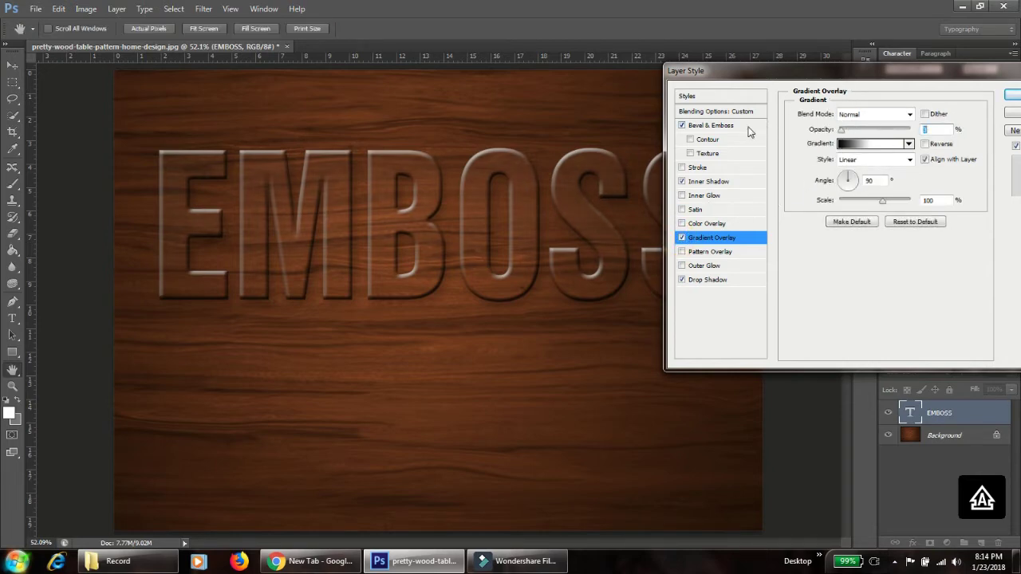
- Retune the drop shadow to 21% opacity, 21 px distance and 24 px size, then apply the style
left_click(709, 280)
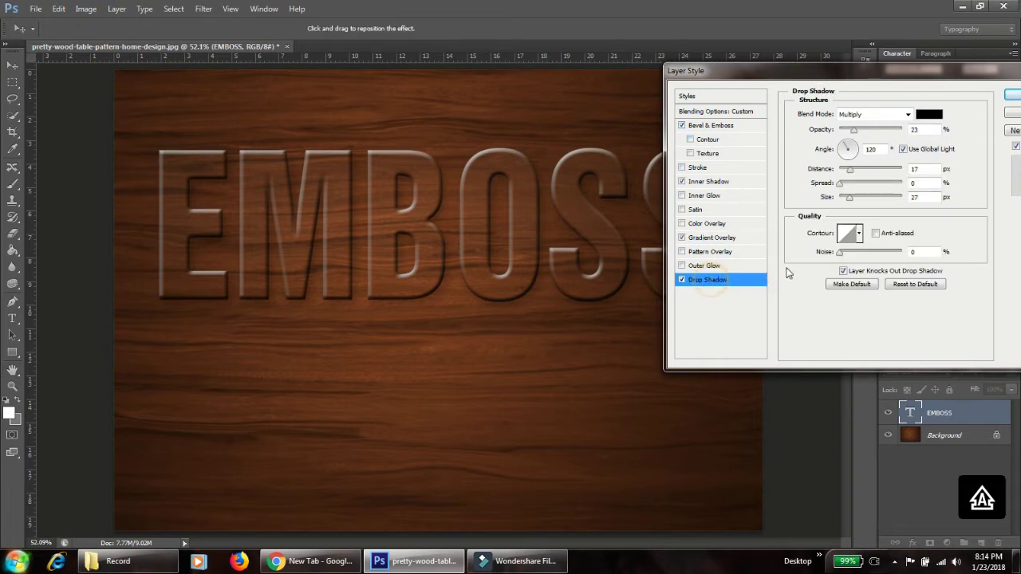
mouse_move(850, 172)
left_mouse_down()
mouse_move(847, 200)
mouse_move(835, 202)
mouse_move(848, 213)
left_mouse_up()
left_click_drag(854, 131, 868, 148)
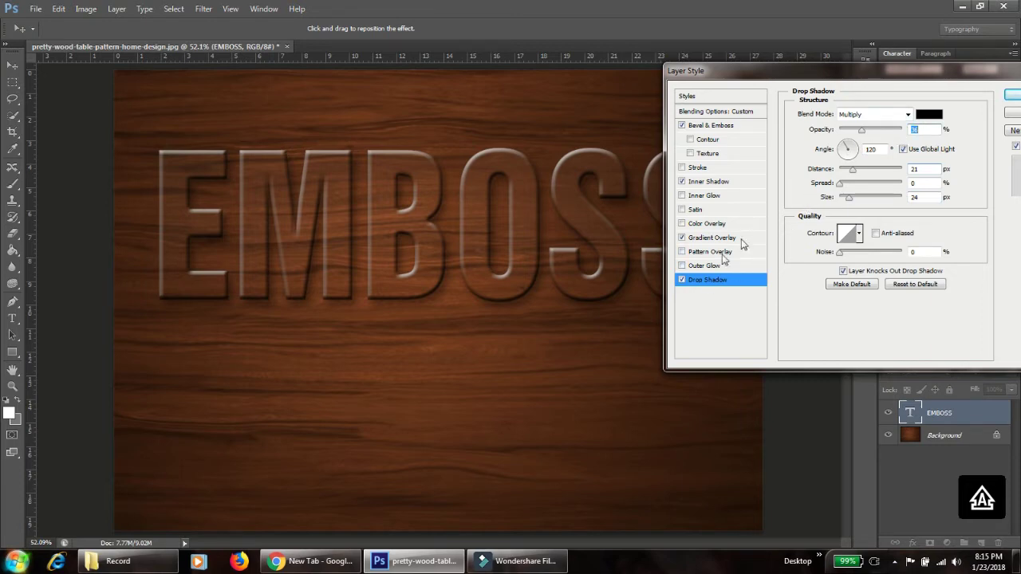
left_click(682, 280)
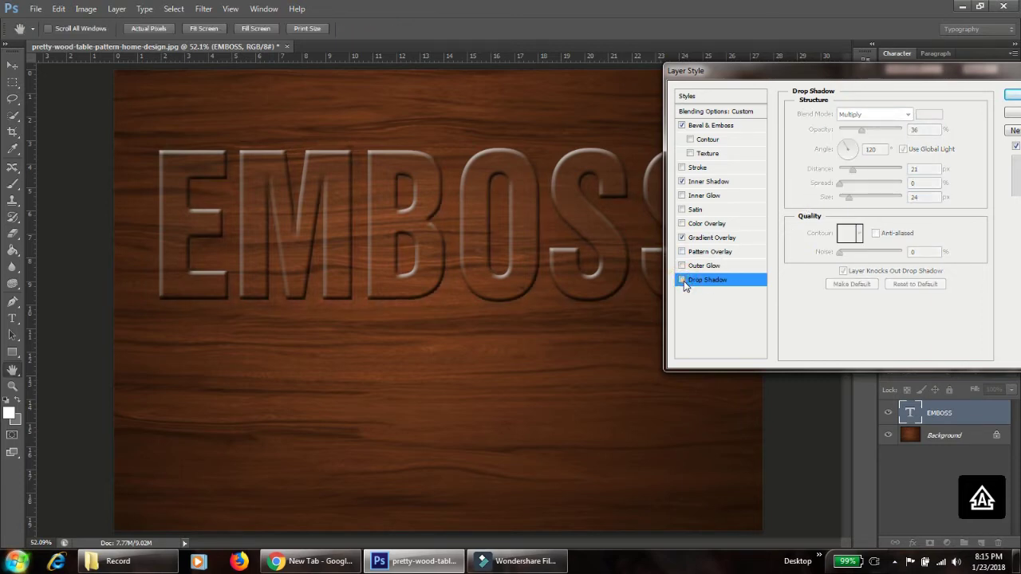
left_click(682, 280)
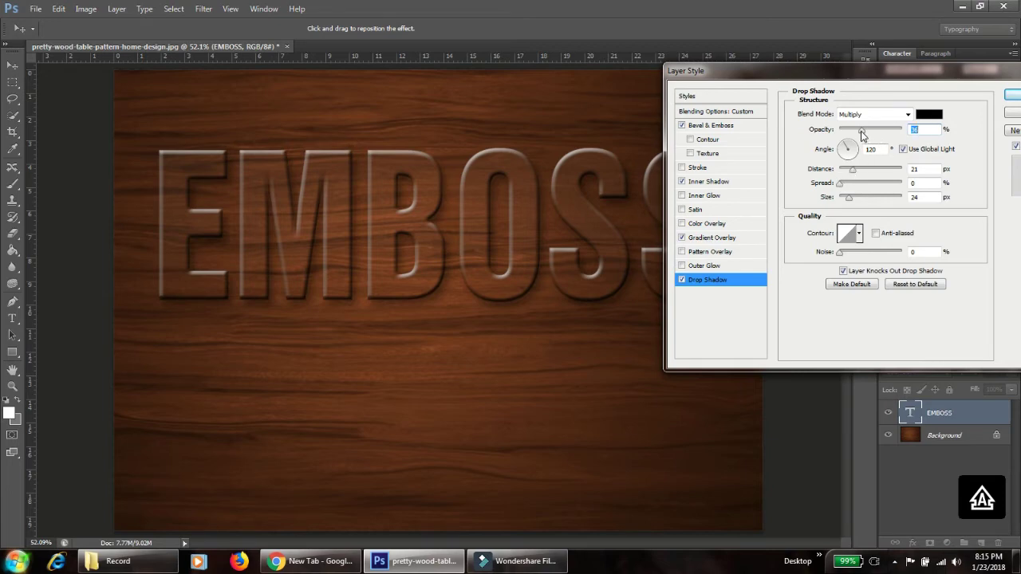
left_click_drag(862, 136, 854, 134)
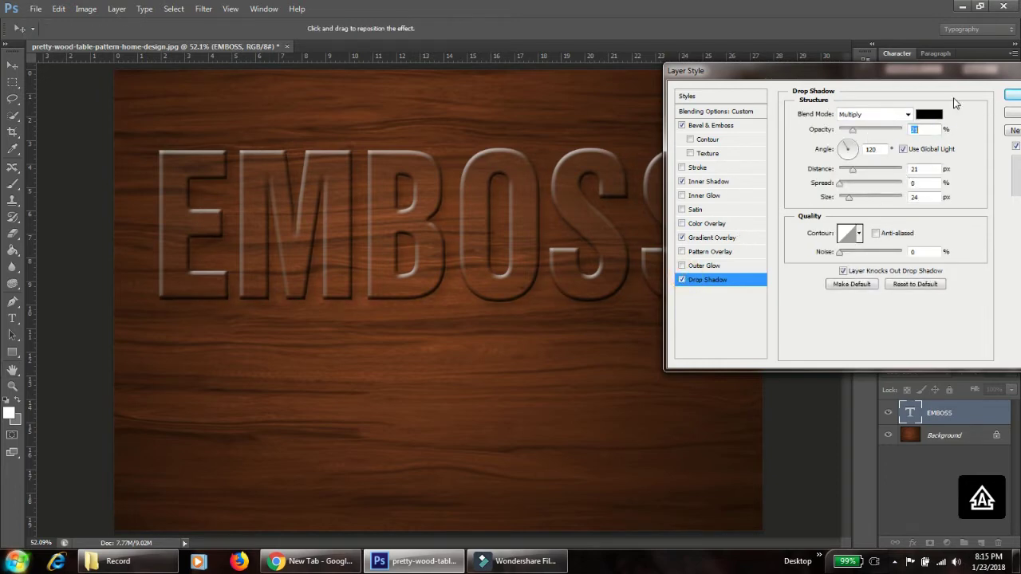
left_click(1015, 96)
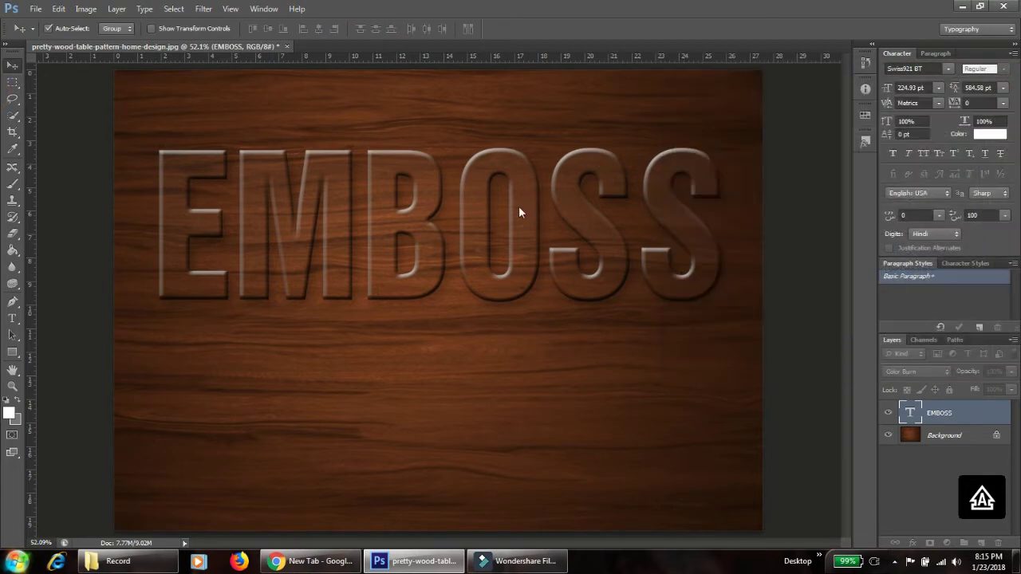
- Try Normal blending on EMBOSS, revert to Color Burn, and start a new 150 pt text layer below
left_click(13, 318)
left_click(945, 372)
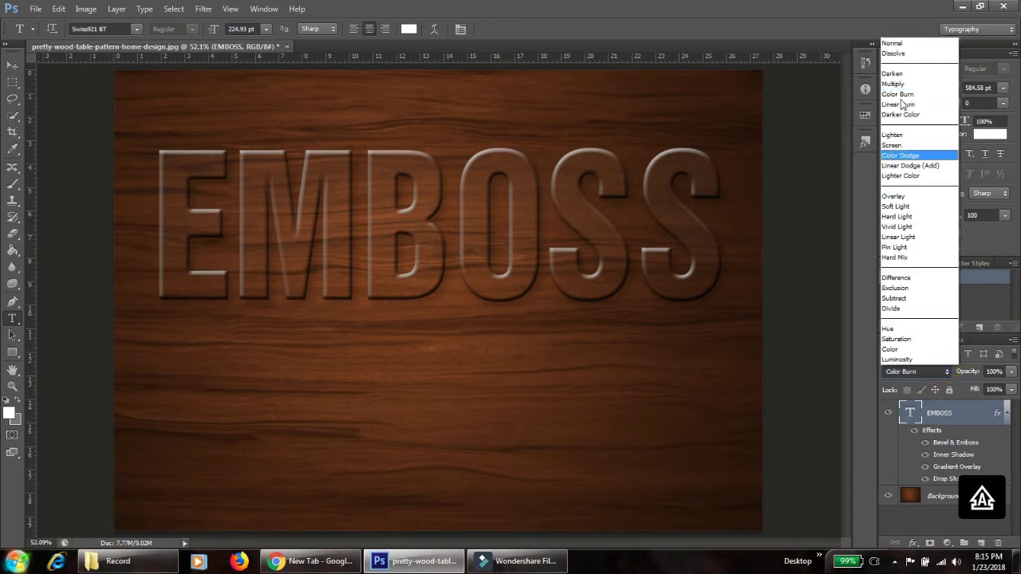
left_click(894, 43)
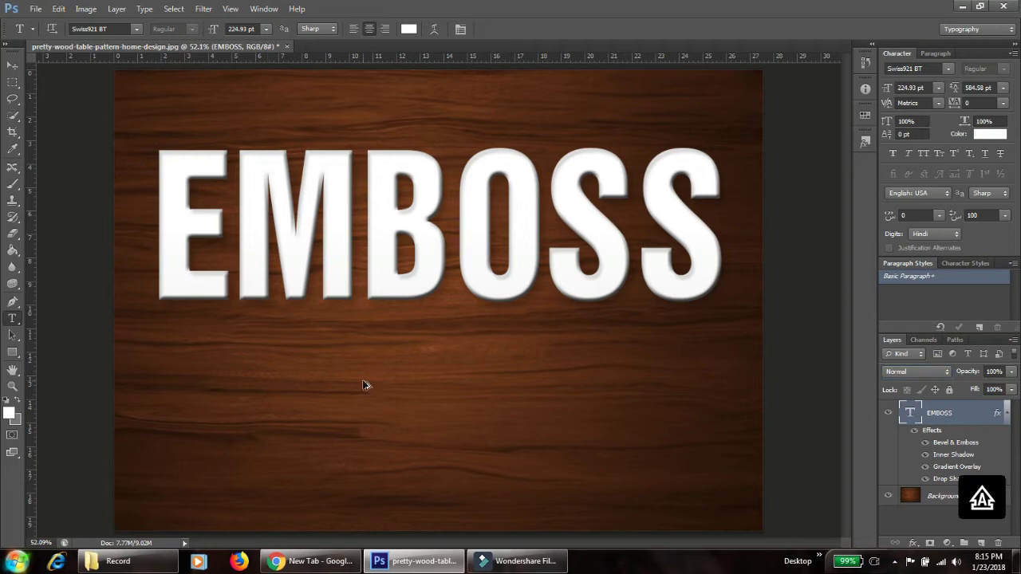
key("shift+alt+b")
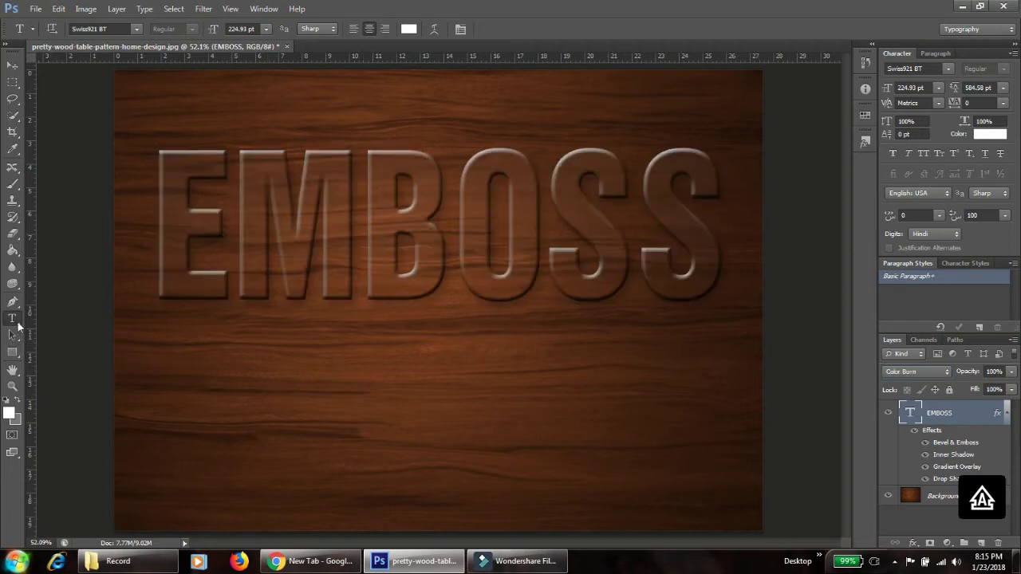
left_click(12, 318)
left_click(172, 414)
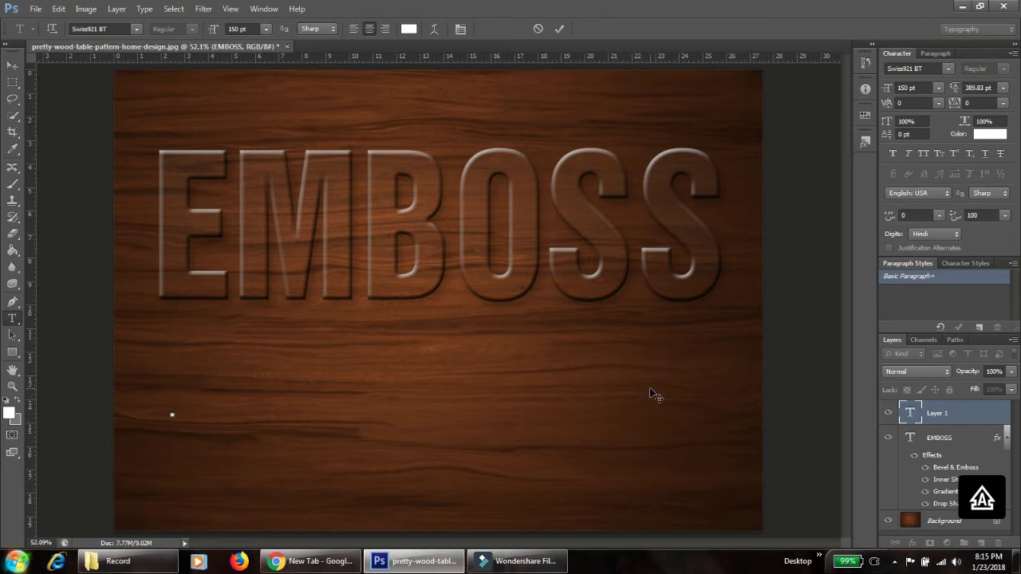
- Type STAMP in white and centre it on the wood below EMBOSS
type("ST")
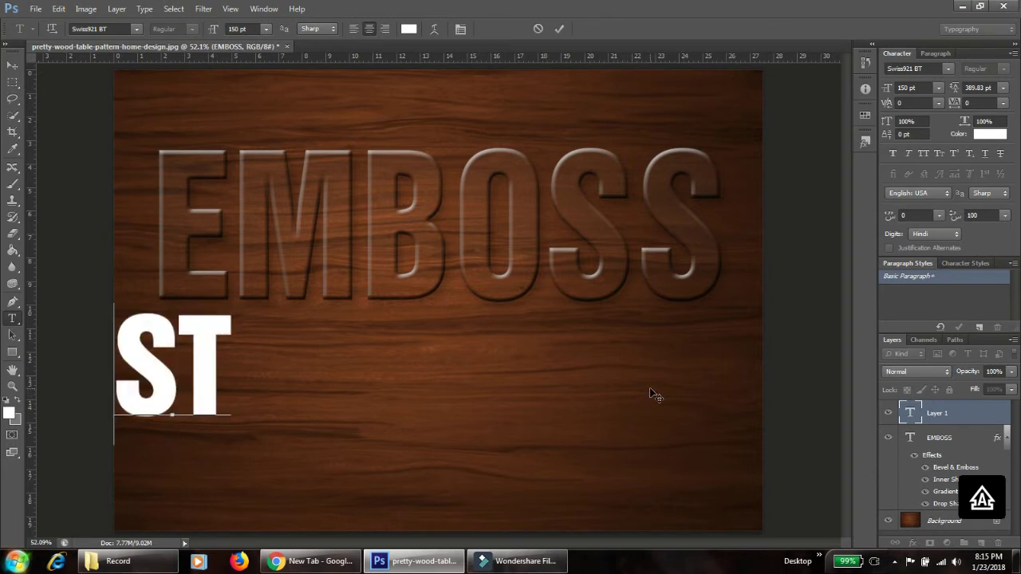
type("AMP")
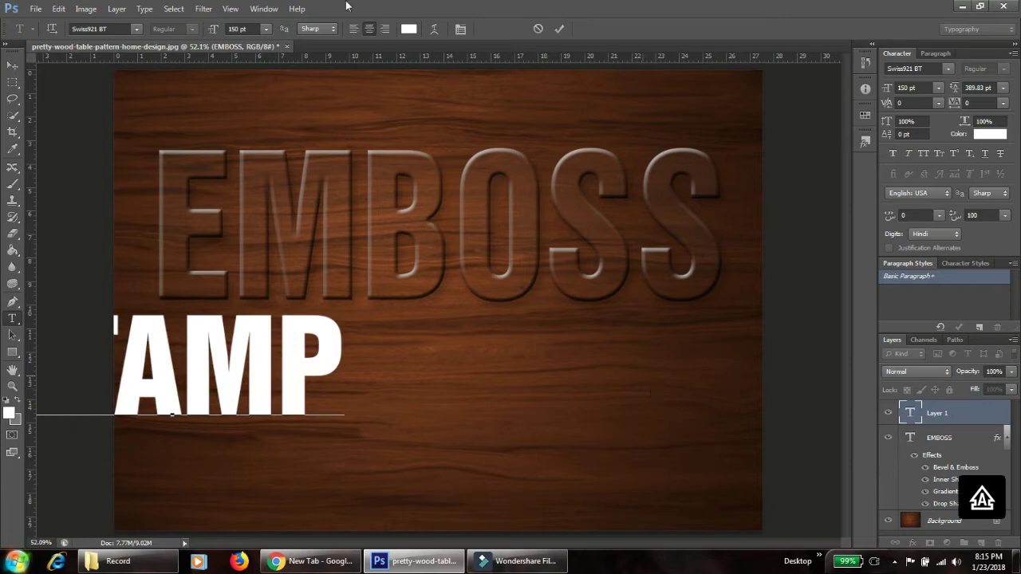
left_click(12, 65)
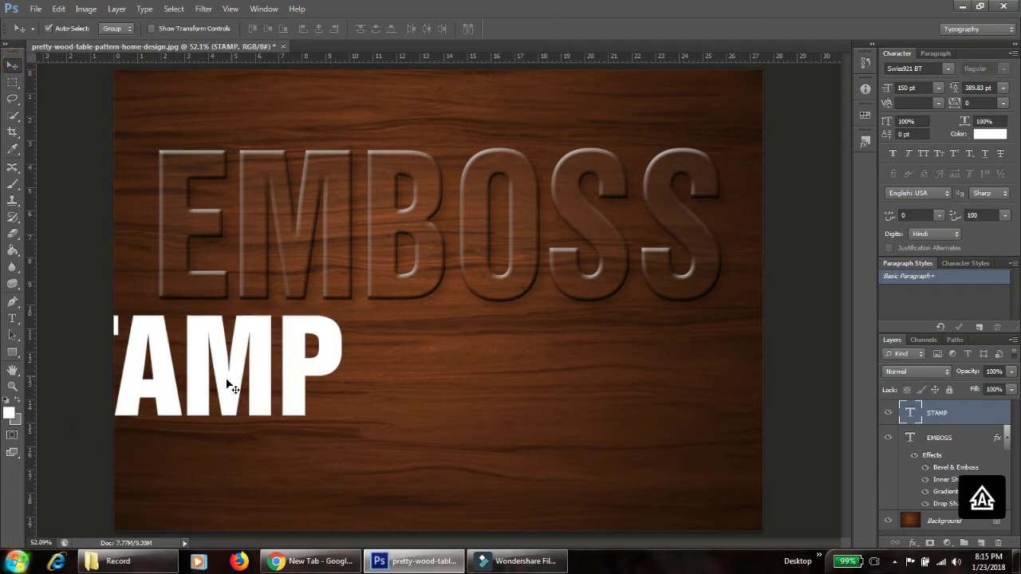
left_click_drag(229, 387, 446, 411)
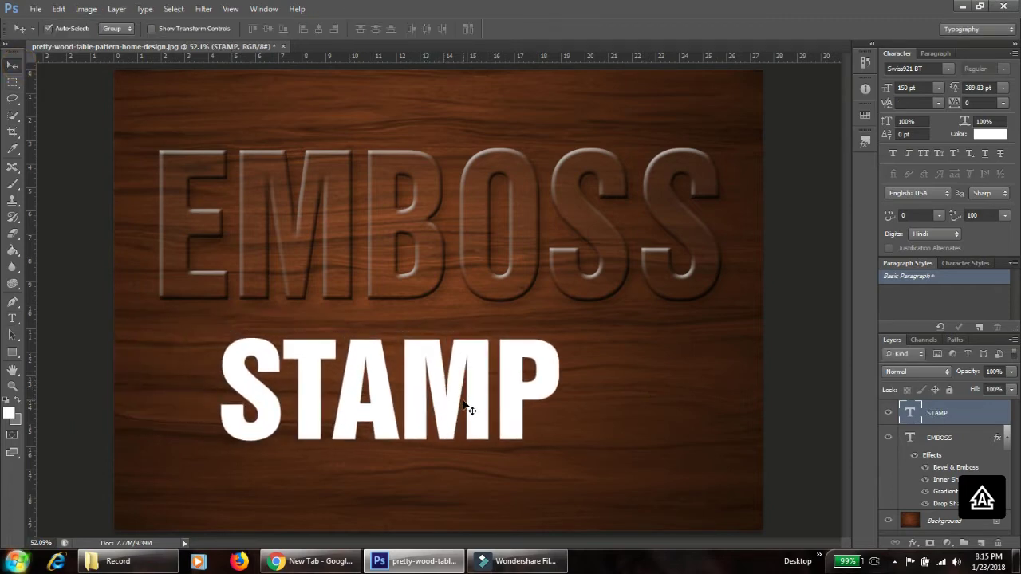
- Enlarge STAMP to about 193.6 pt and nudge it slightly to the right
key("ctrl+t")
left_click_drag(558, 471, 687, 496)
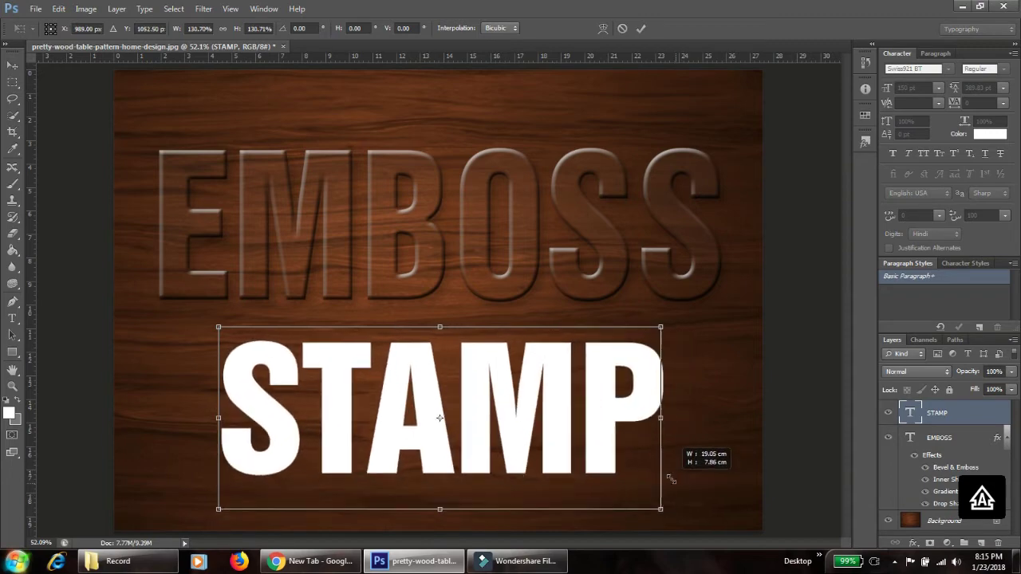
left_click_drag(687, 496, 673, 479)
key("Return")
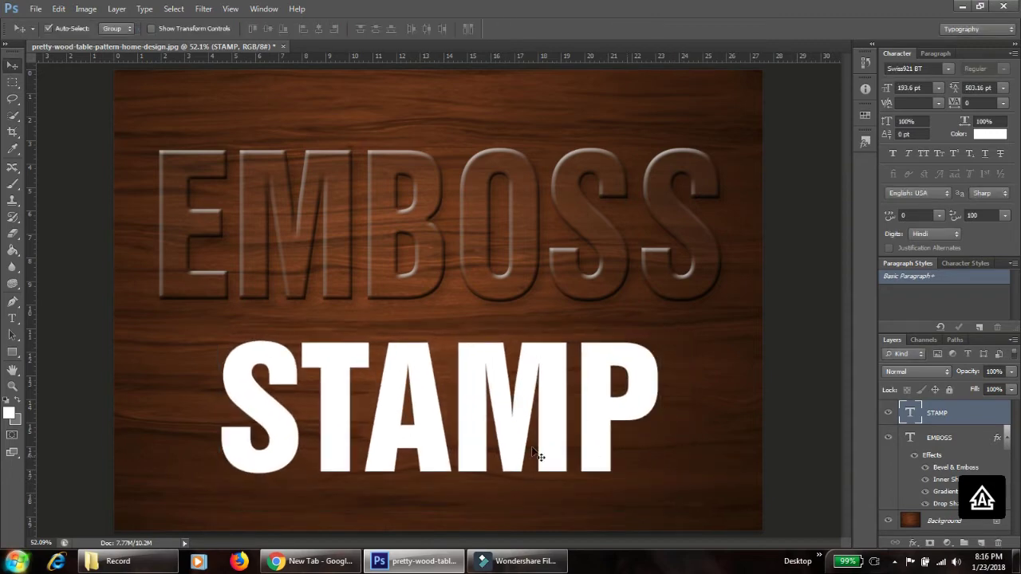
mouse_move(437, 451)
left_mouse_down()
mouse_move(459, 439)
mouse_move(456, 463)
left_mouse_up()
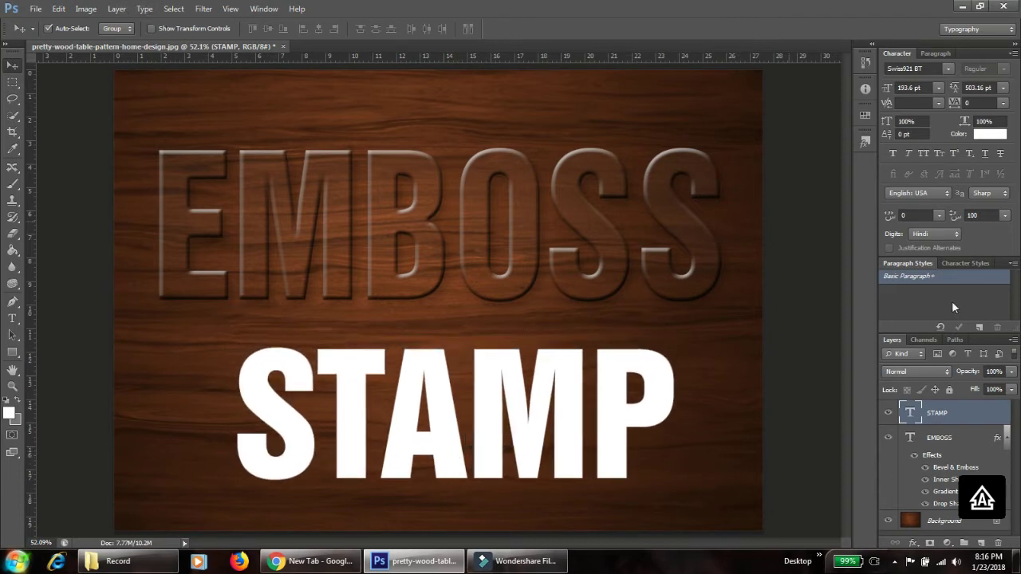
- Set the STAMP layer to Color Burn blending and add a Bevel & Emboss layer style
left_click(923, 372)
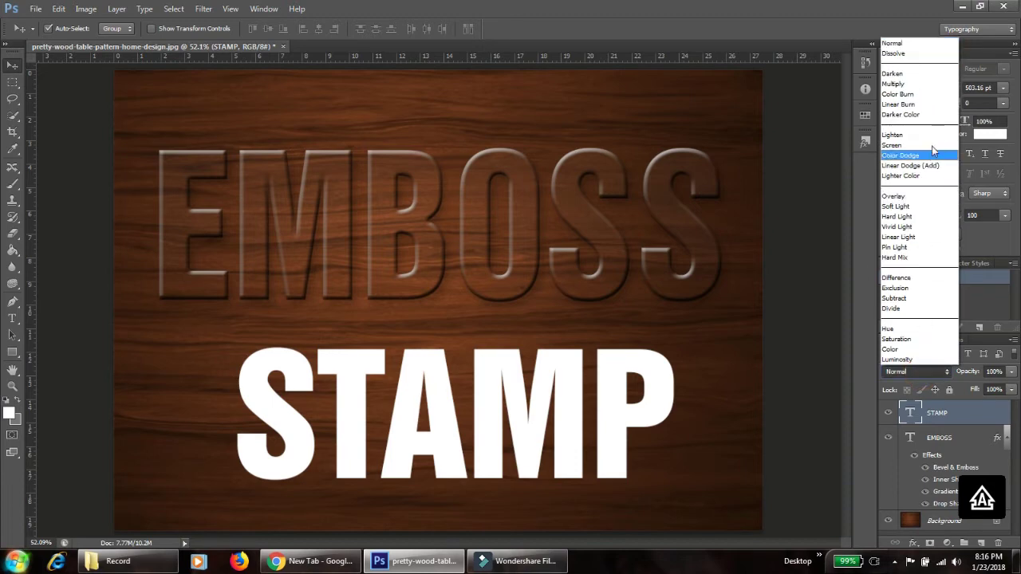
left_click(909, 94)
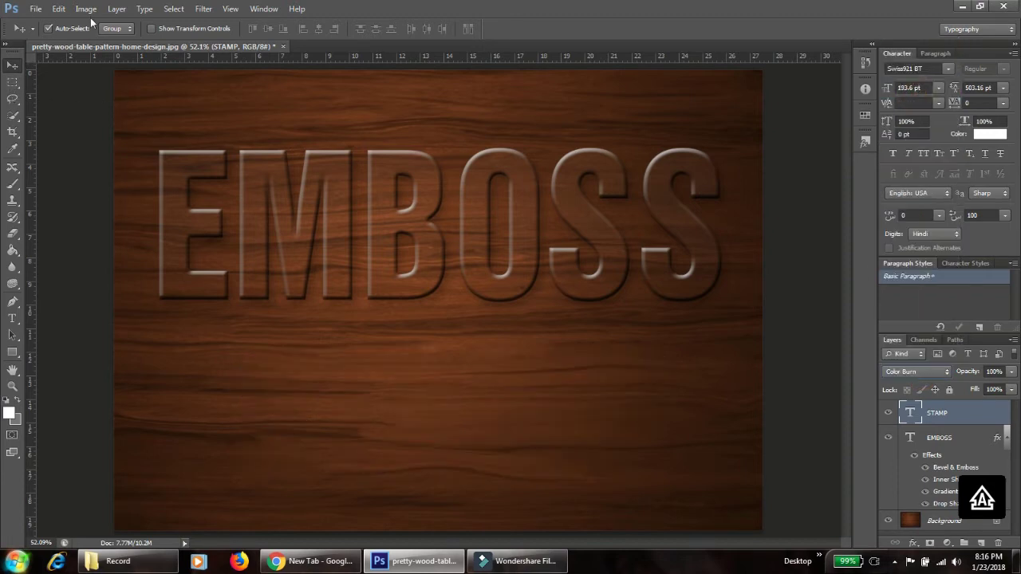
left_click(116, 9)
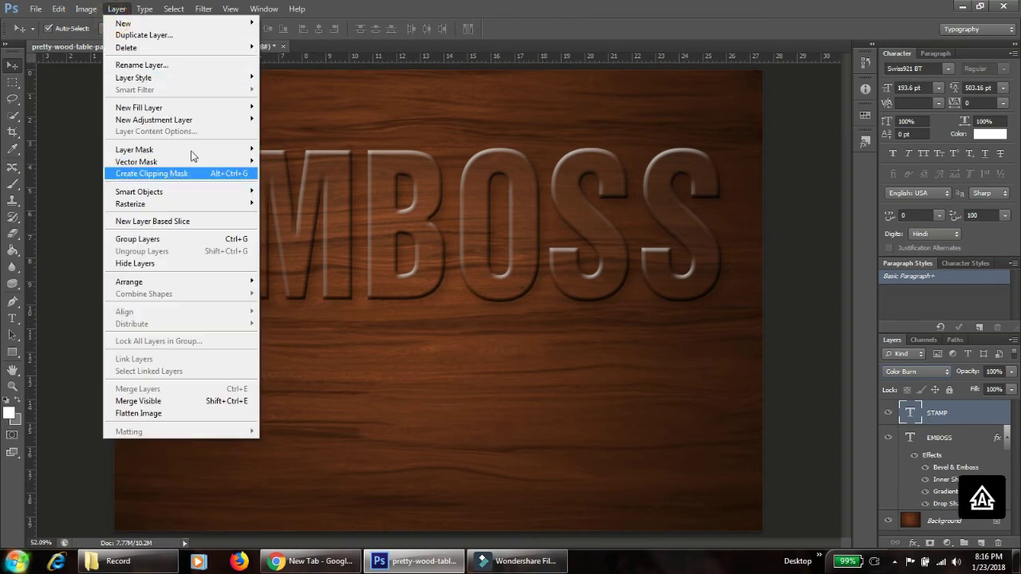
mouse_move(133, 78)
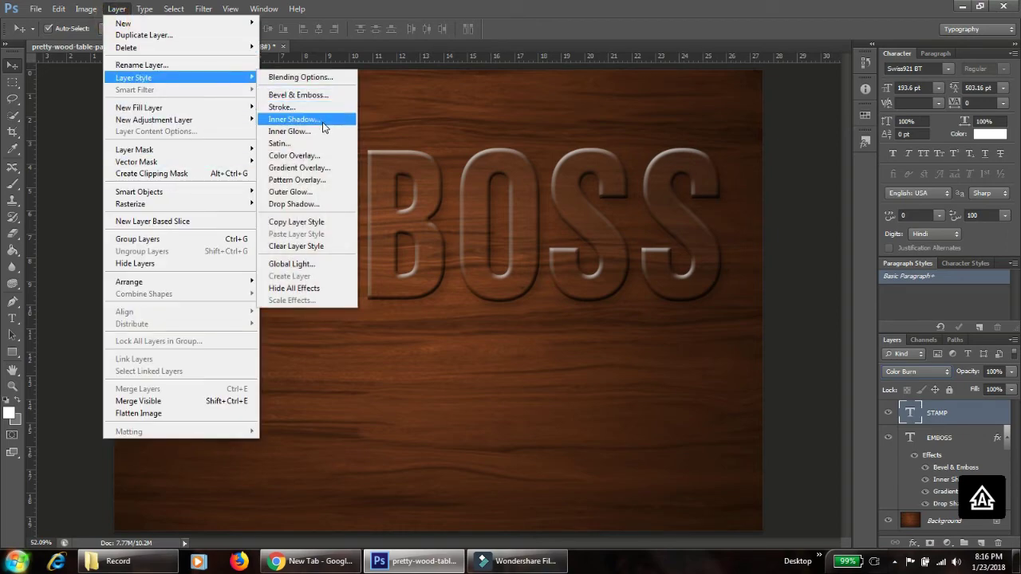
left_click(324, 95)
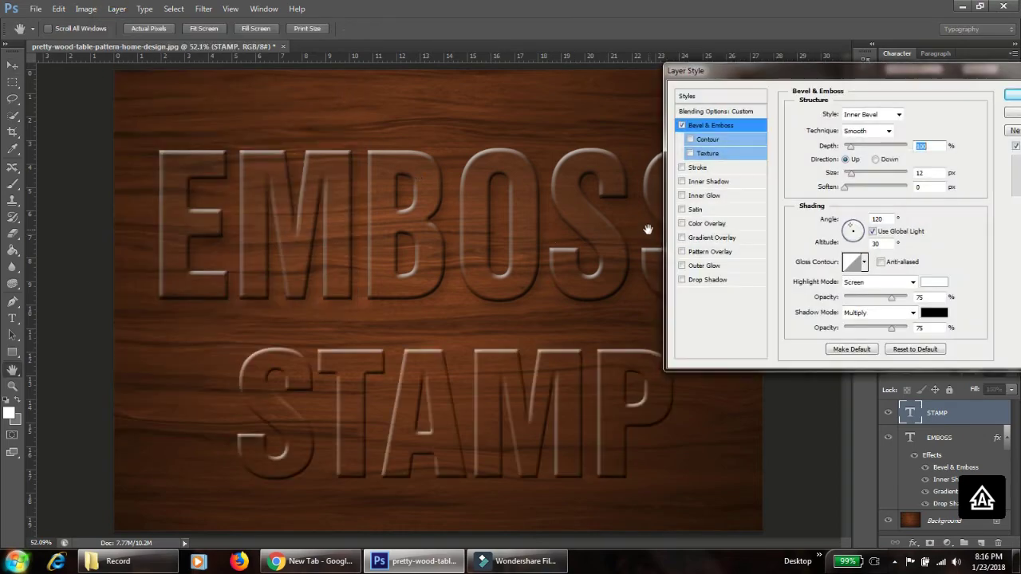
- Make STAMP's bevel a Down-direction Emboss with 30% highlight opacity, and enable Inner Shadow
left_click(885, 114)
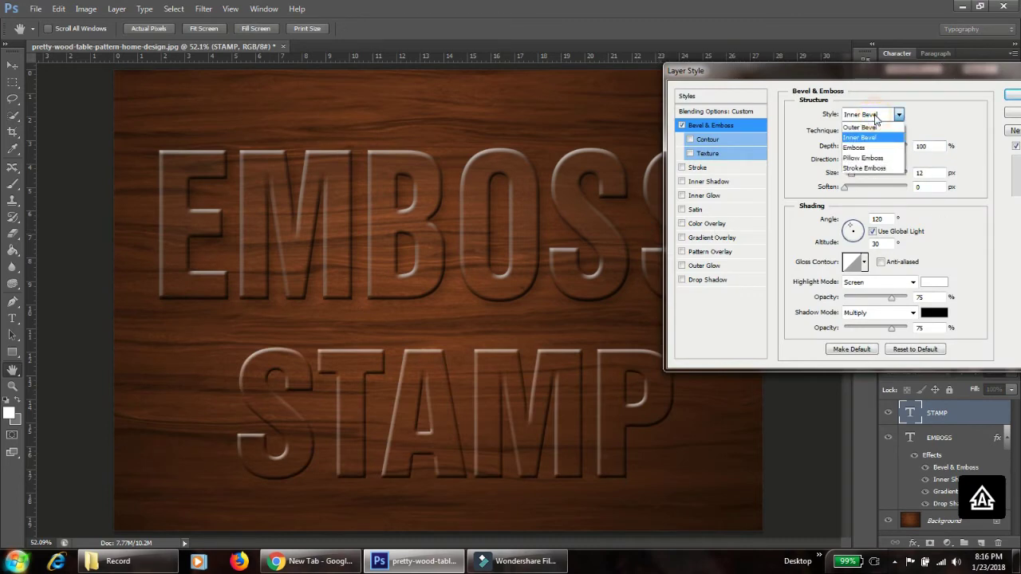
left_click(872, 148)
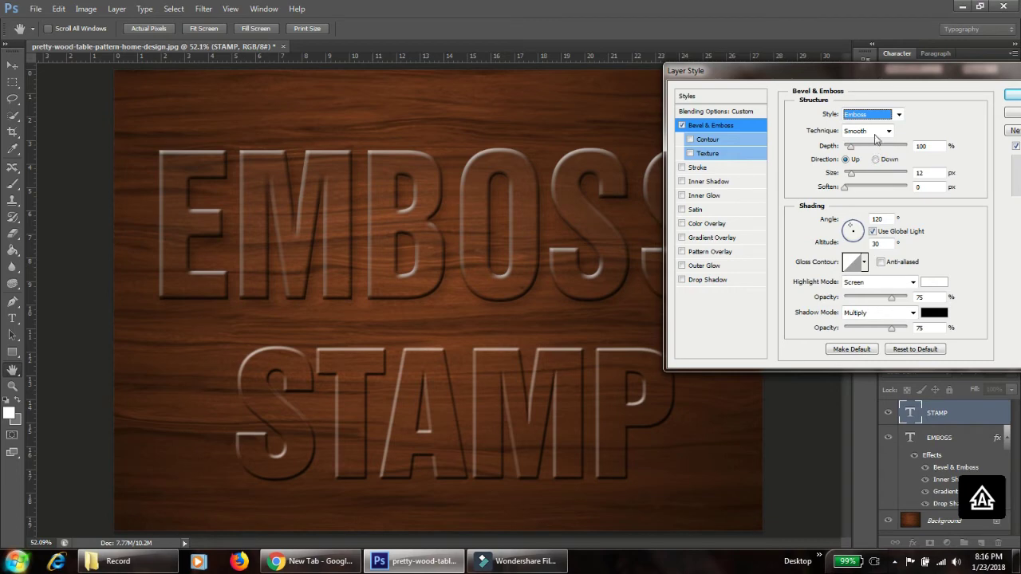
left_click(878, 160)
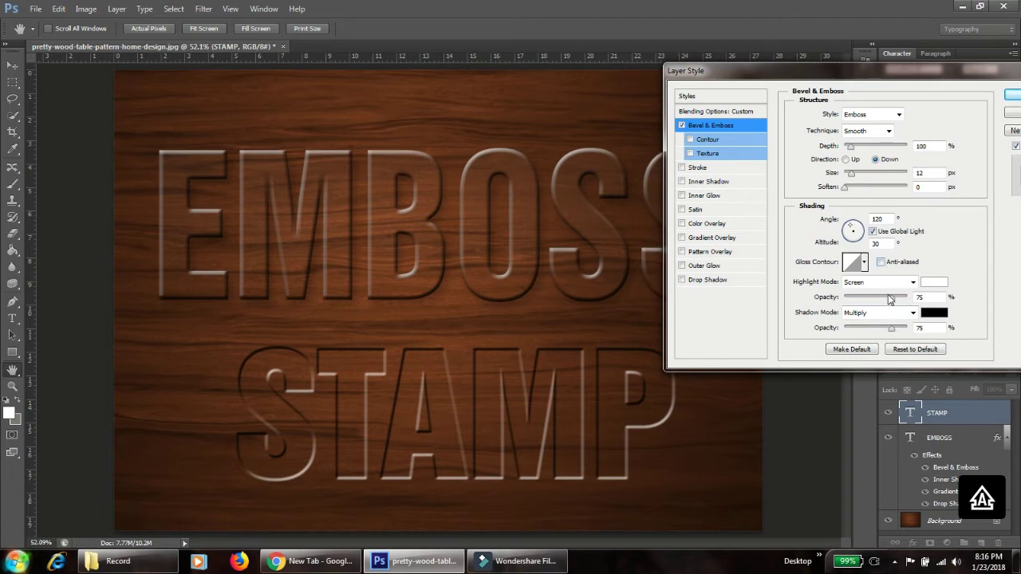
mouse_move(892, 298)
left_mouse_down()
mouse_move(853, 299)
mouse_move(897, 330)
left_mouse_up()
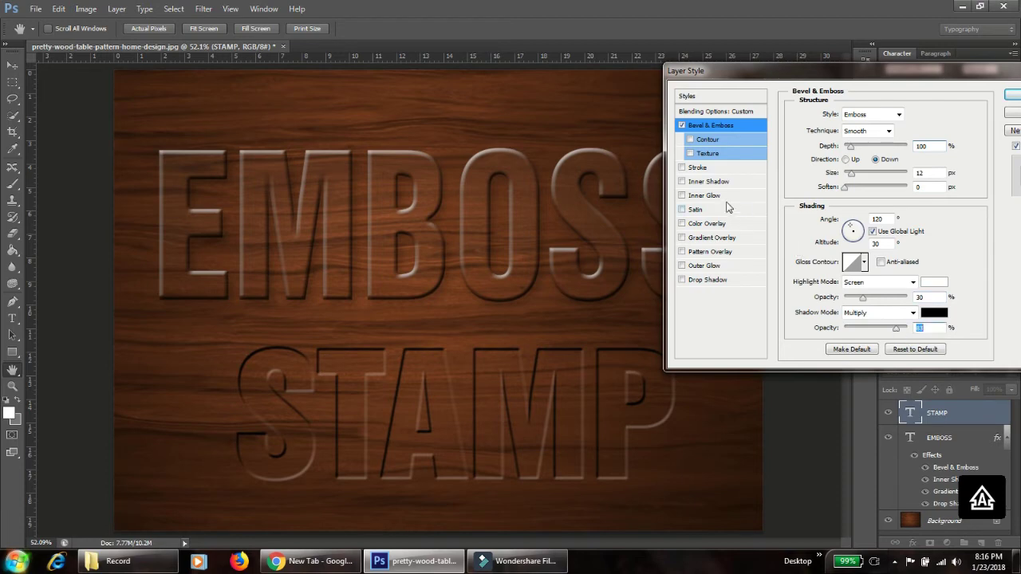
left_click(712, 182)
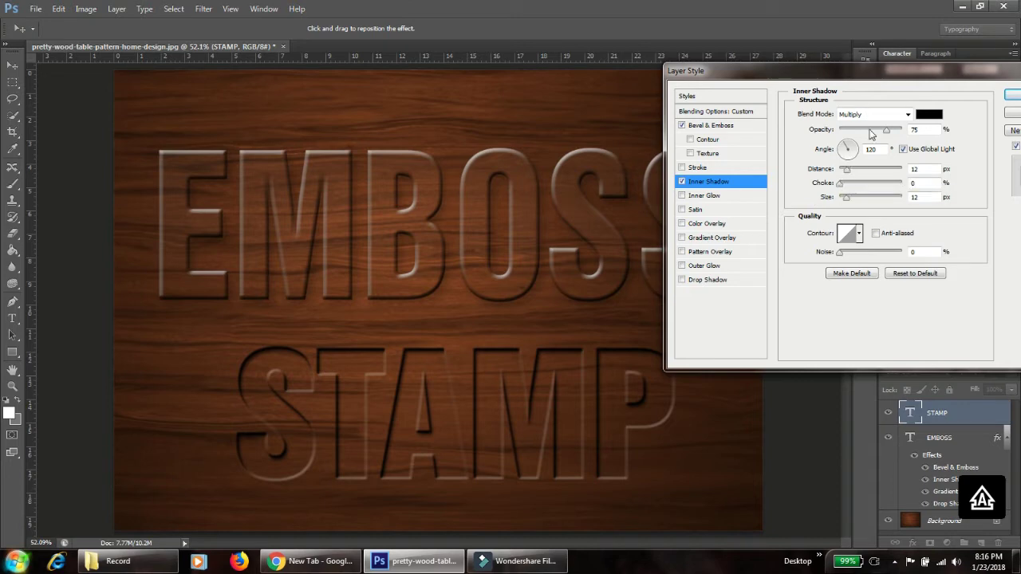
- Lower STAMP's Inner Shadow opacity to nearly 0 and enable Outer Glow
mouse_move(885, 132)
left_mouse_down()
mouse_move(828, 137)
mouse_move(845, 150)
left_mouse_up()
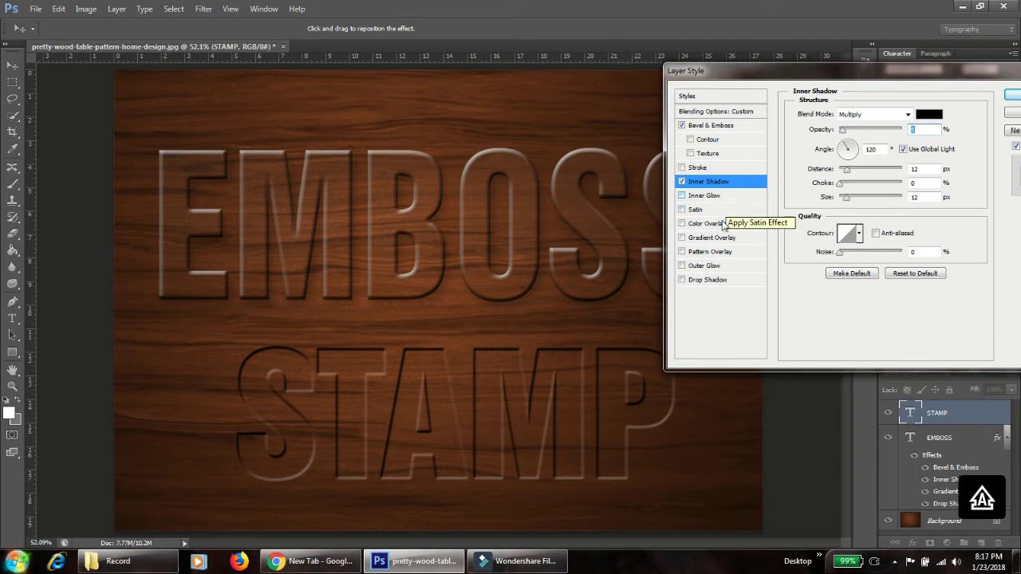
left_click(721, 265)
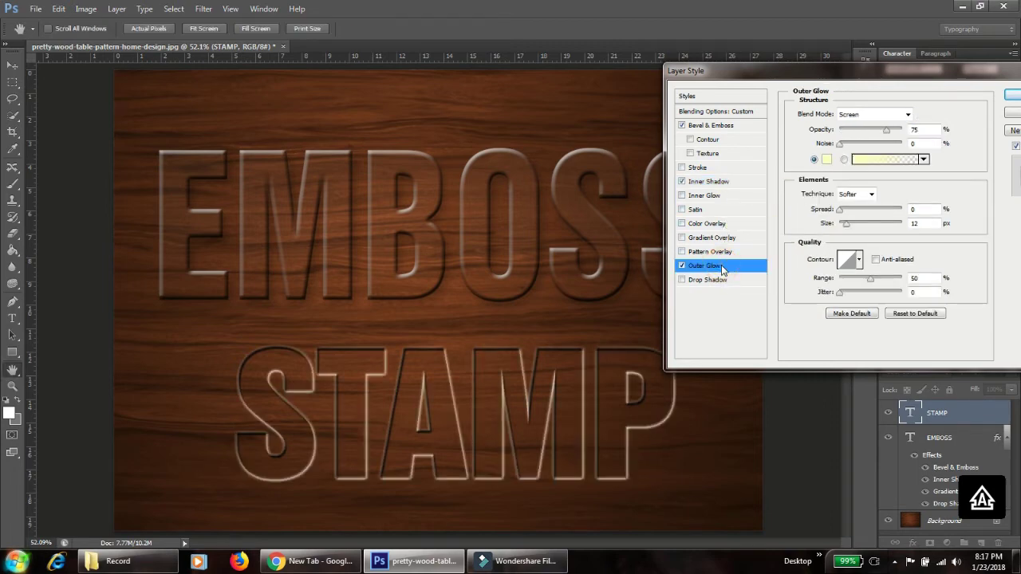
- Change the Outer Glow colour to white and lower its opacity
left_click(828, 159)
left_click(671, 144)
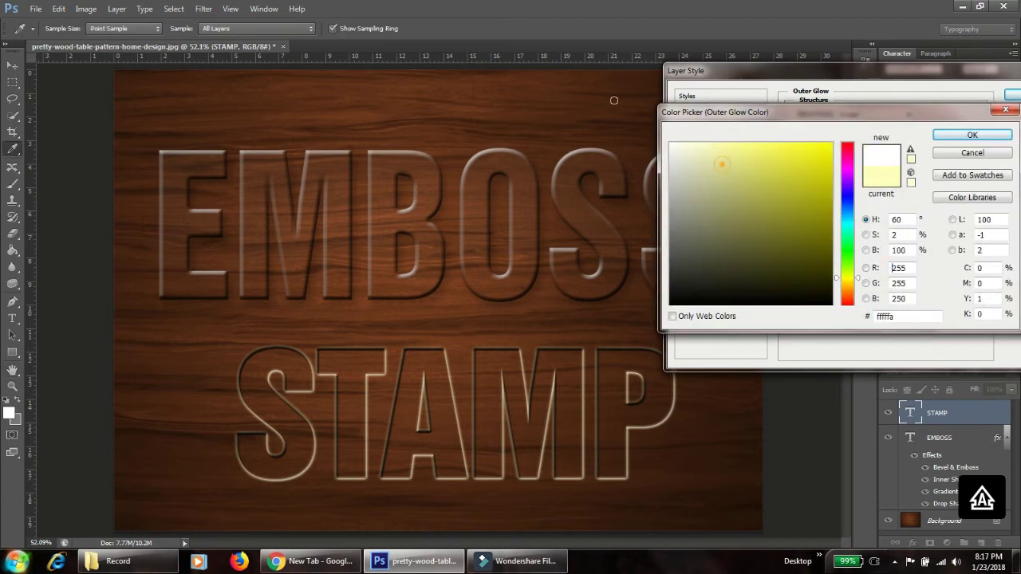
left_click(968, 134)
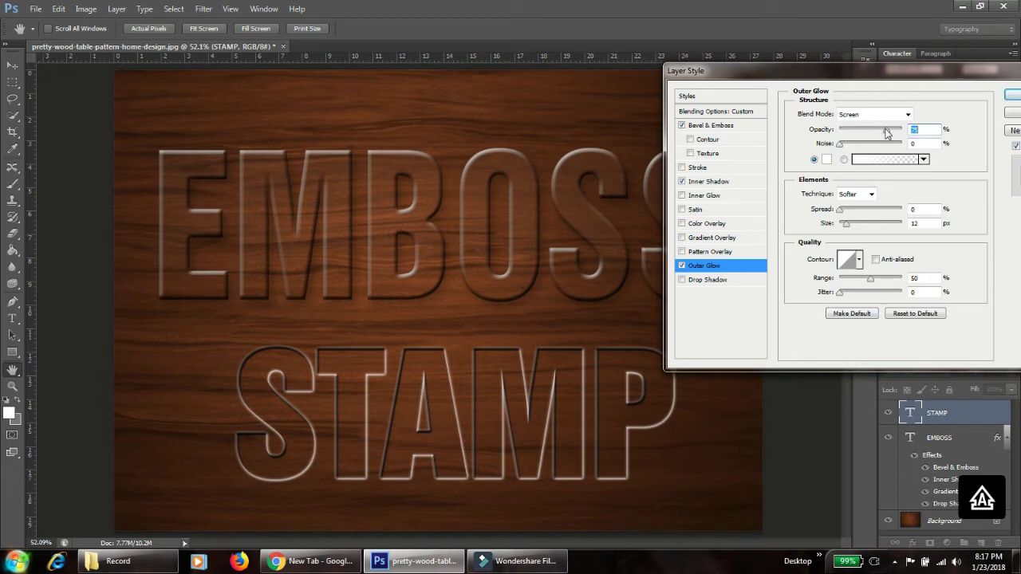
left_click_drag(888, 131, 854, 131)
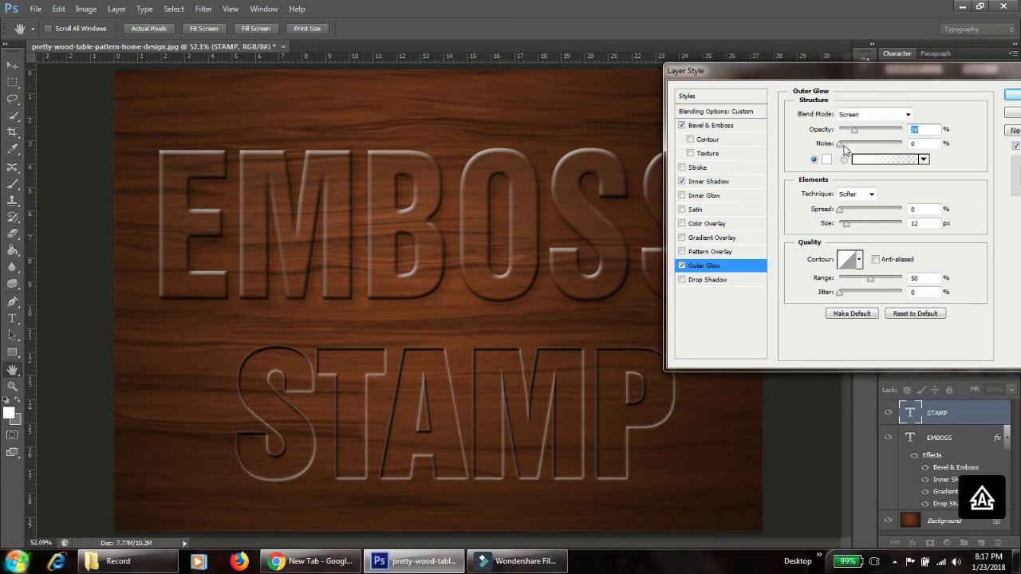
- Set the glow's spread to 5% and size to 109 px, faded to about 1% opacity
left_click(842, 144)
mouse_move(840, 211)
left_mouse_down()
mouse_move(876, 226)
mouse_move(850, 224)
left_mouse_up()
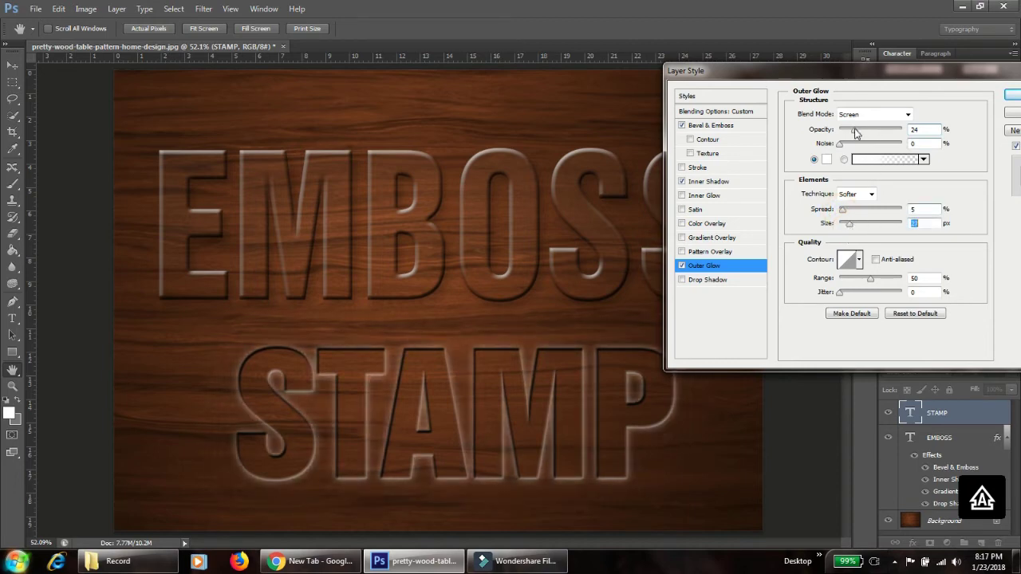
left_click_drag(856, 132, 842, 132)
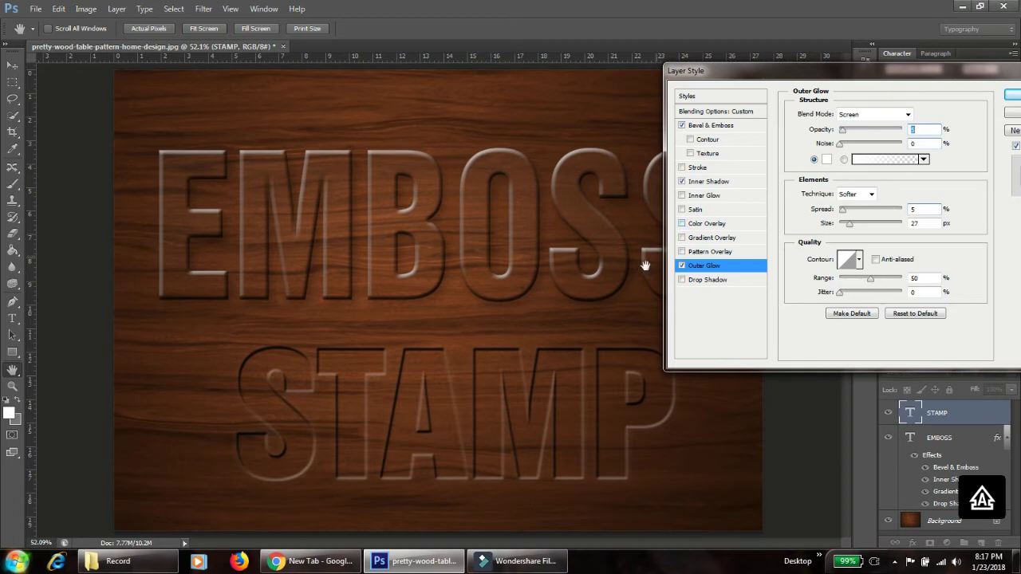
left_click(682, 266)
left_click(682, 266)
left_click_drag(850, 228, 862, 230)
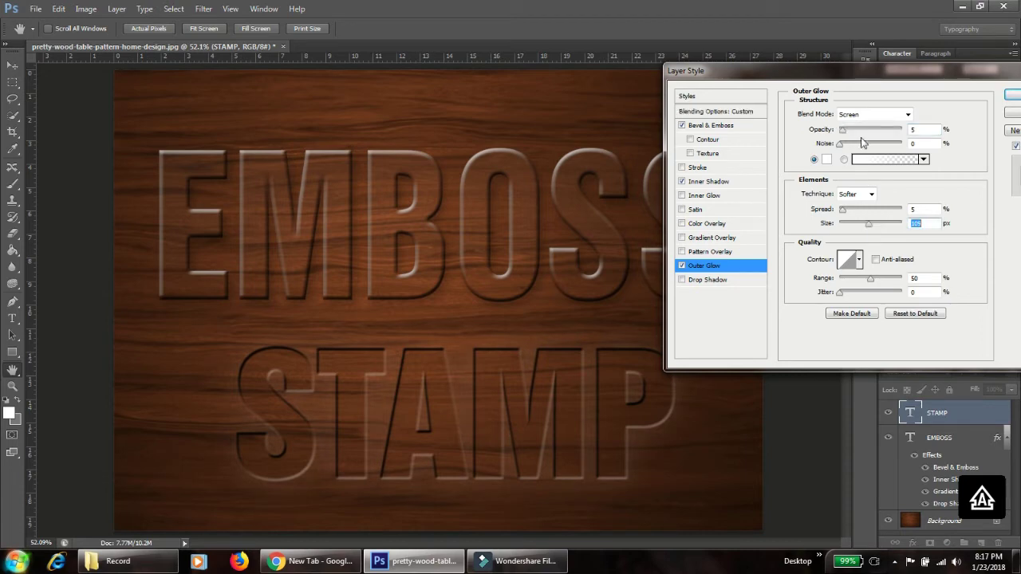
left_click(919, 129)
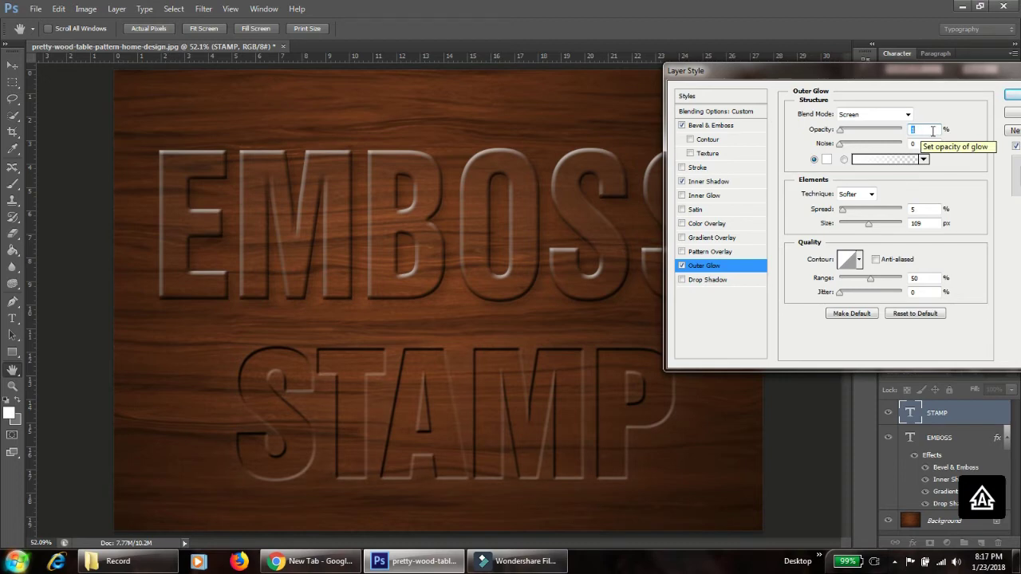
left_click(682, 266)
left_click(682, 265)
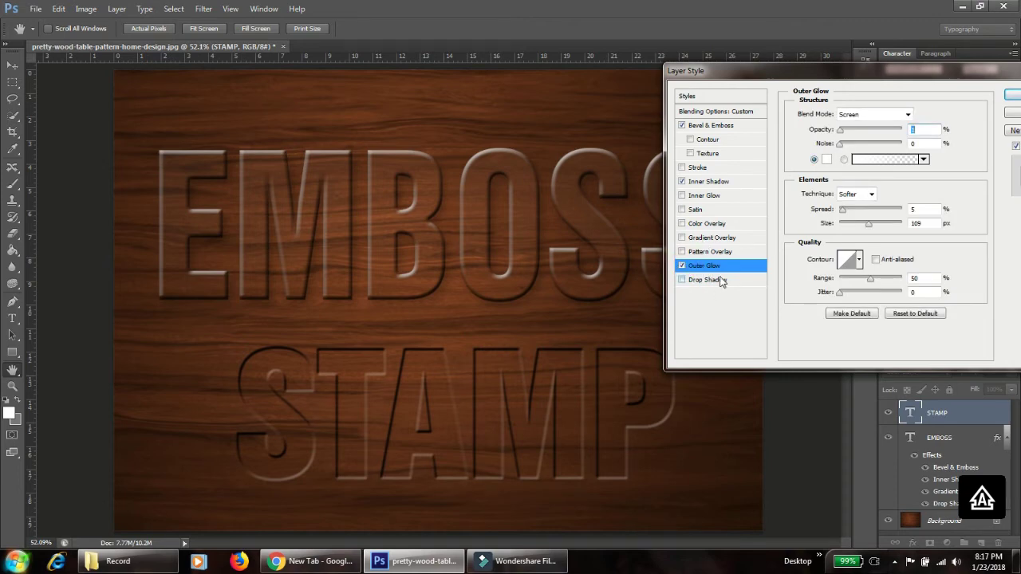
- Add a black (000000) Color Overlay to STAMP at about 15% opacity
left_click(707, 223)
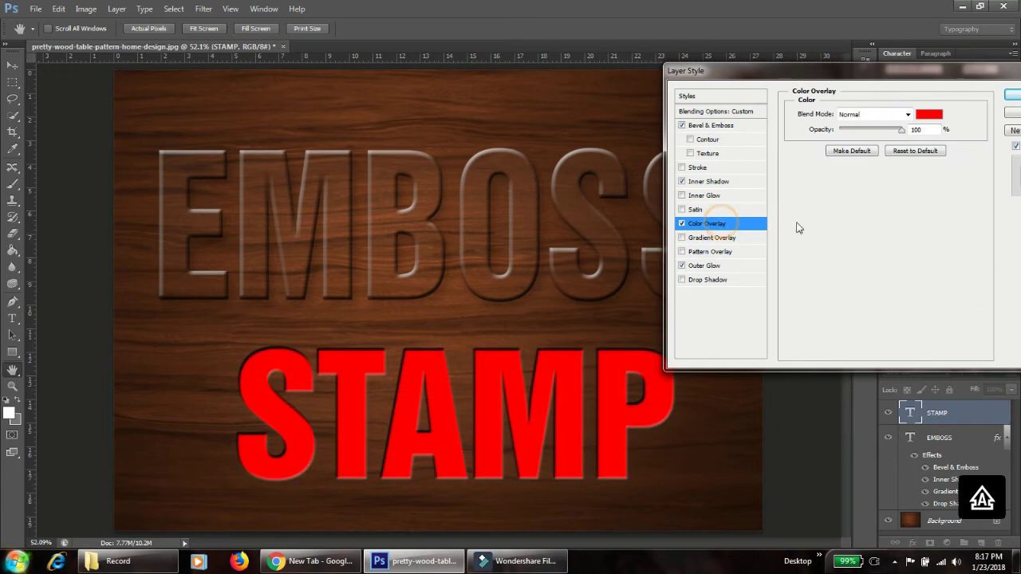
left_click(931, 117)
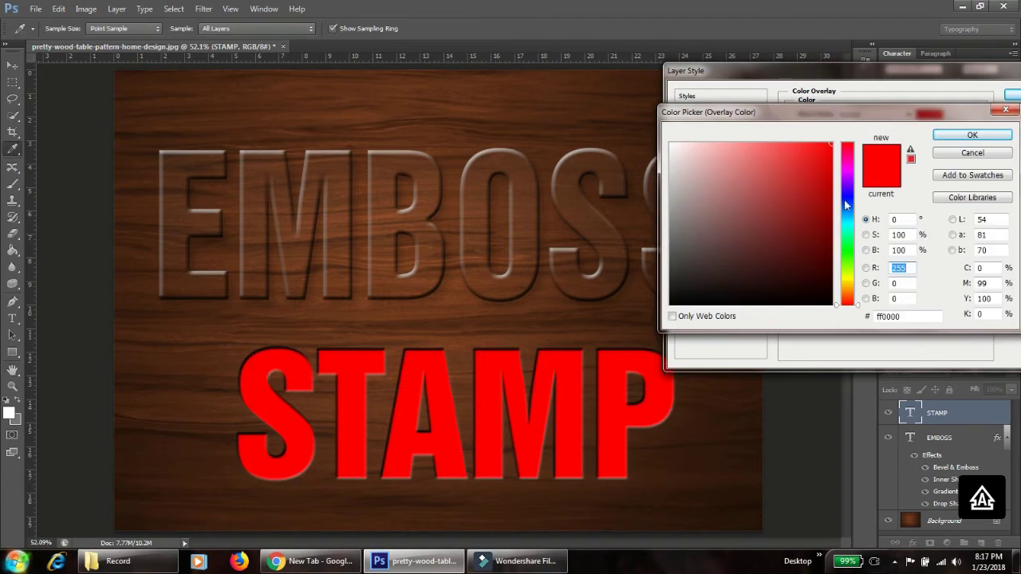
left_click_drag(804, 284, 853, 343)
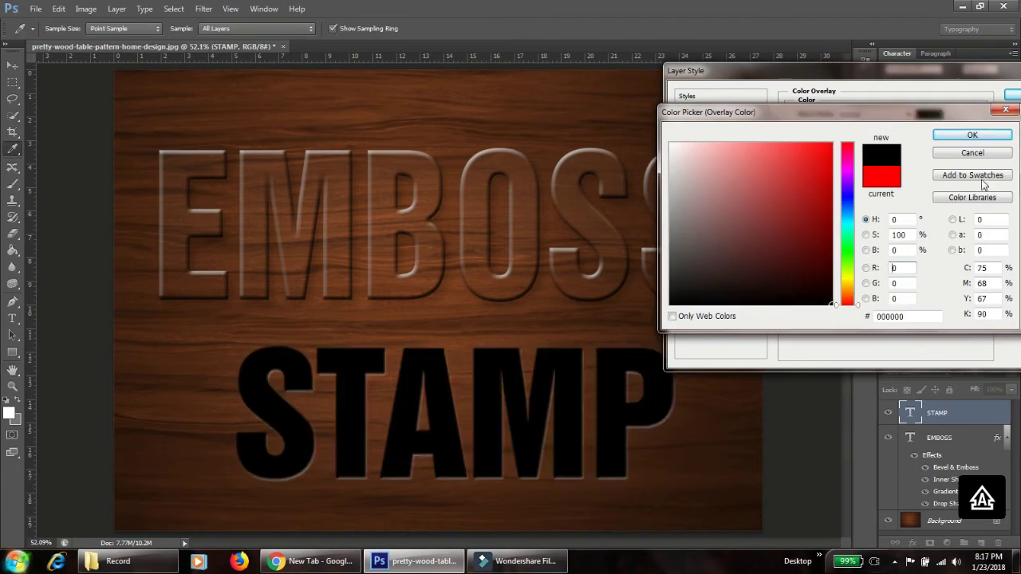
left_click(973, 134)
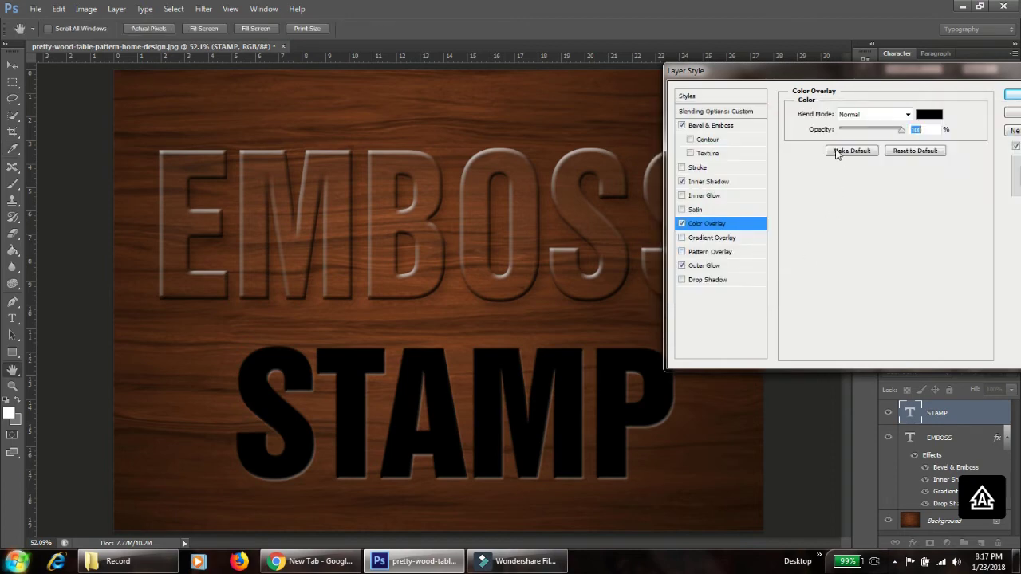
left_click_drag(902, 134, 844, 133)
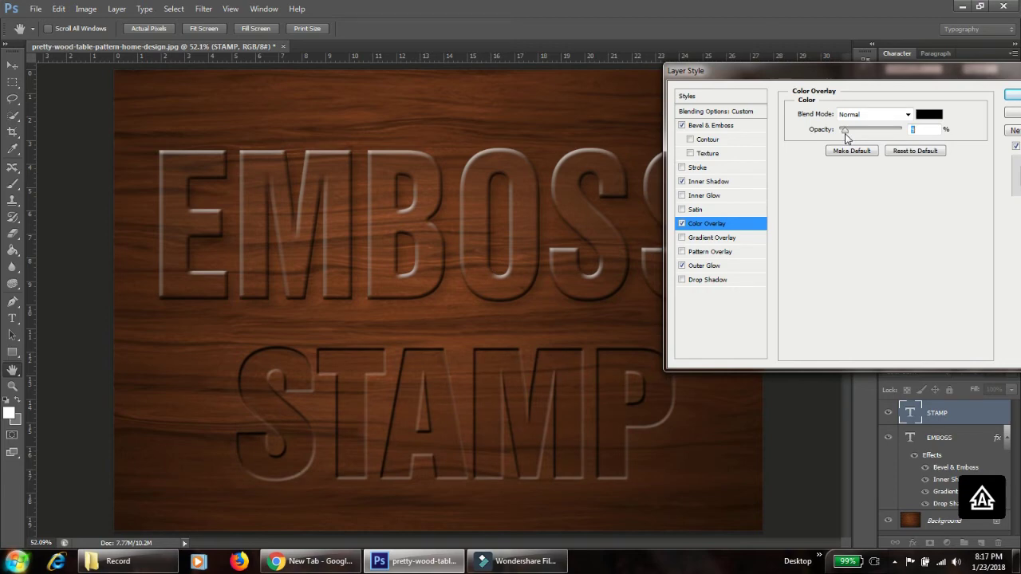
left_click_drag(838, 137, 852, 140)
left_click_drag(923, 83, 757, 75)
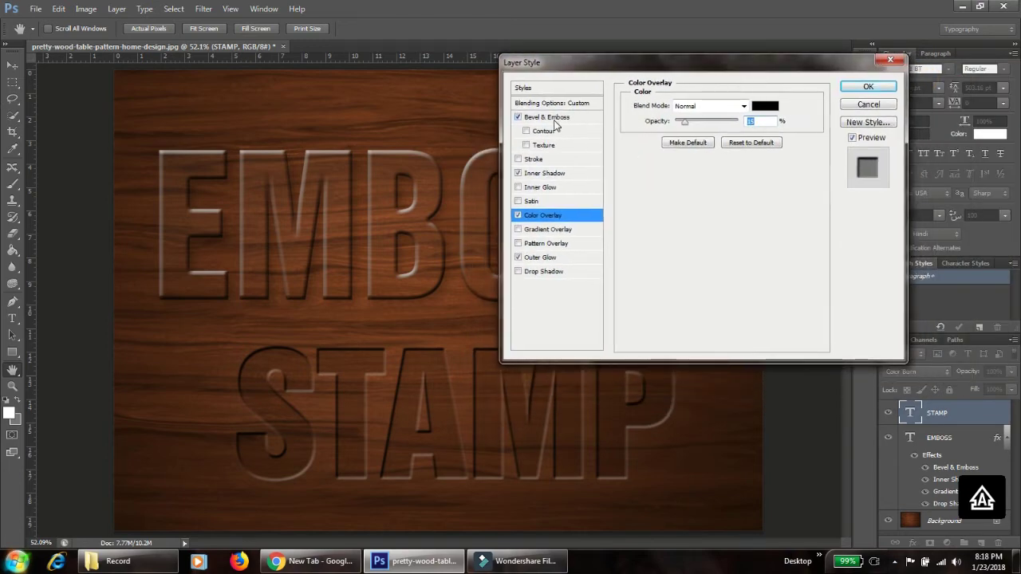
- Set STAMP's bevel to Inner Bevel, adjust its Depth value, and apply the finished layer style
left_click(552, 117)
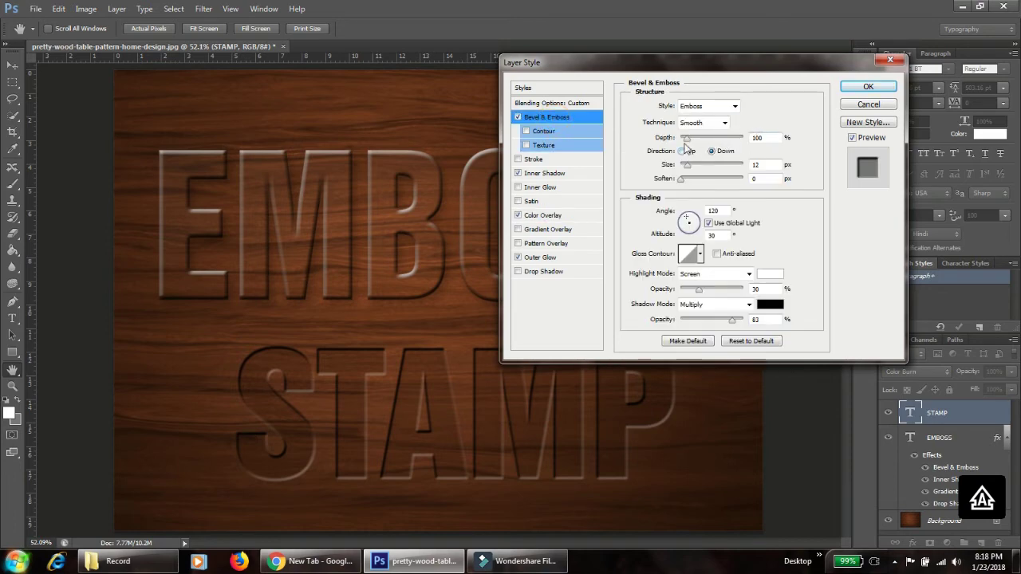
left_click(702, 123)
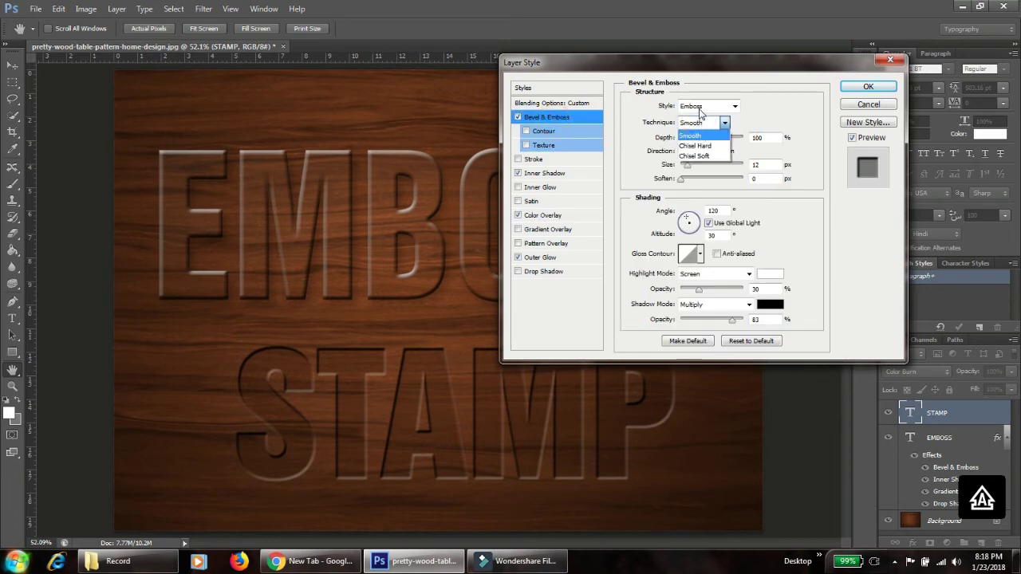
left_click(700, 112)
left_click(700, 107)
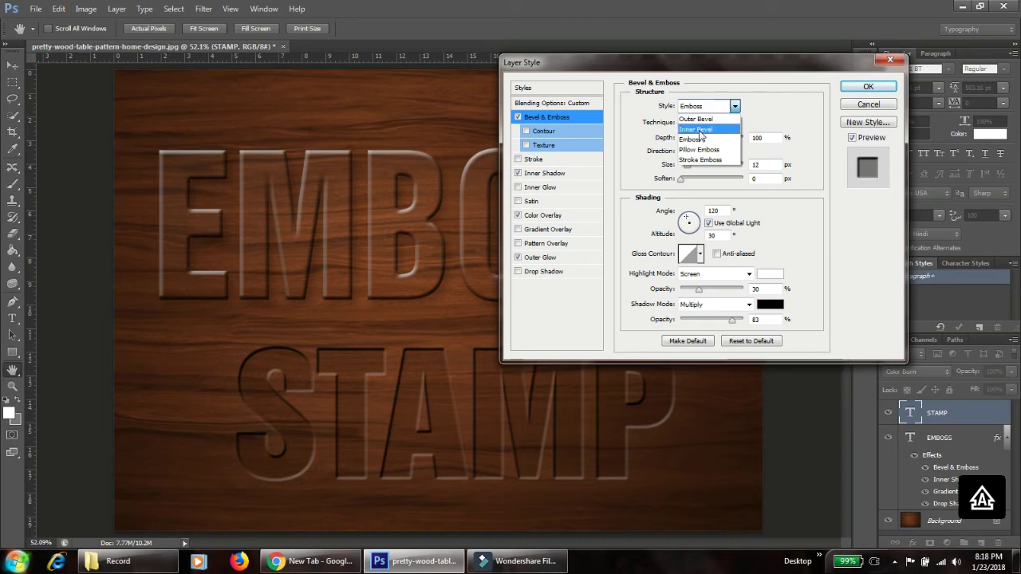
left_click(696, 130)
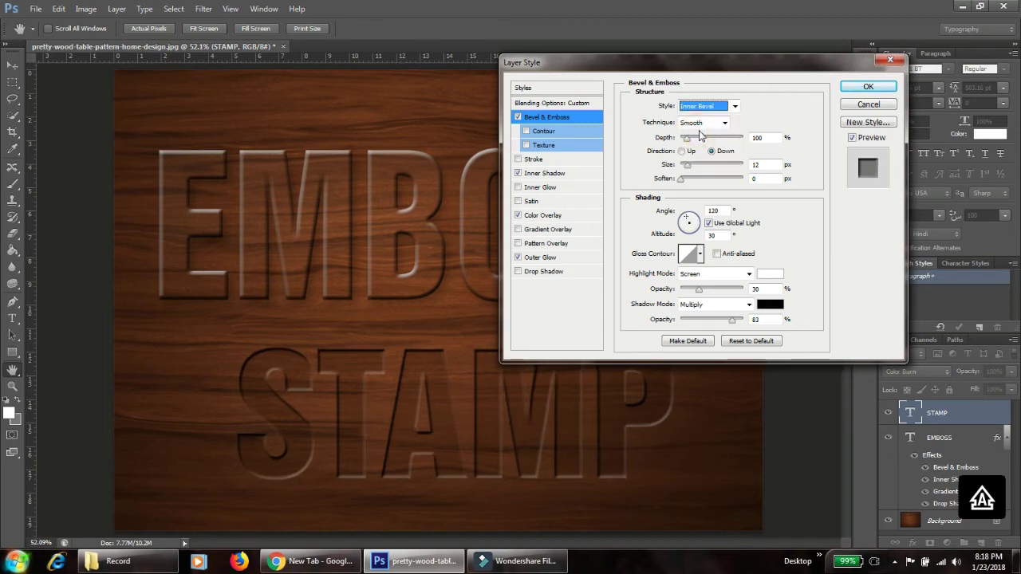
left_click(702, 106)
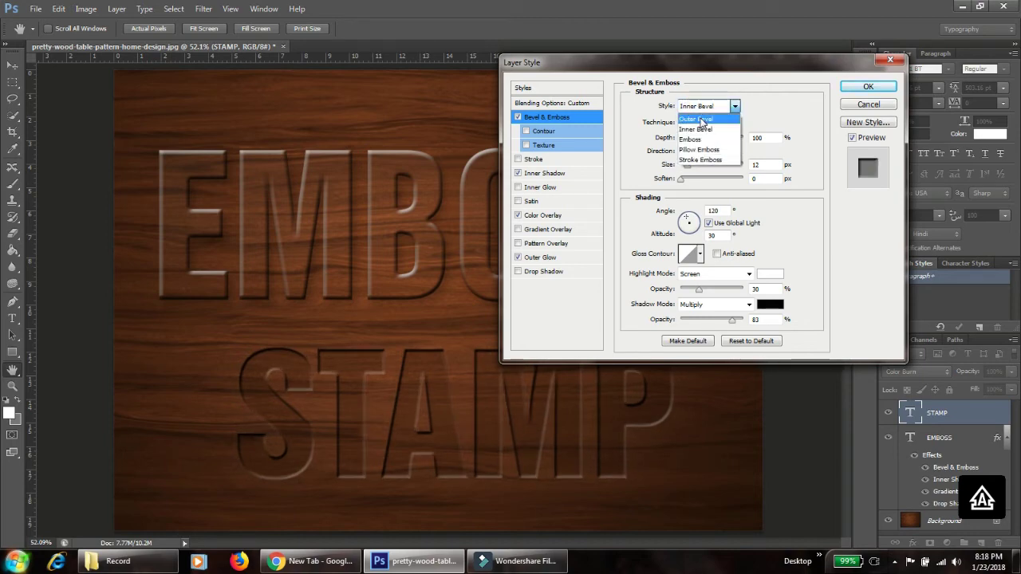
left_click(695, 130)
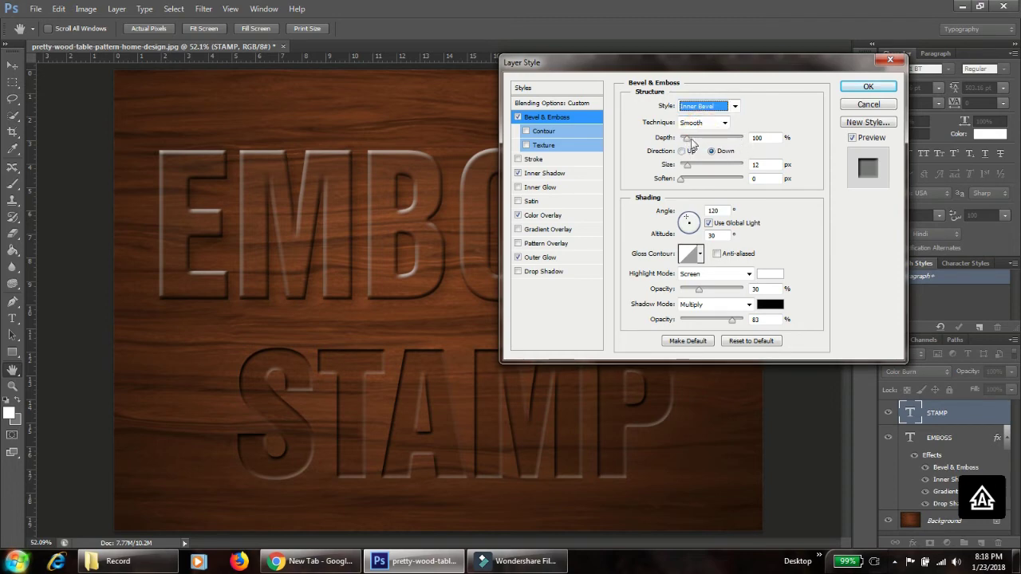
double_click(758, 138)
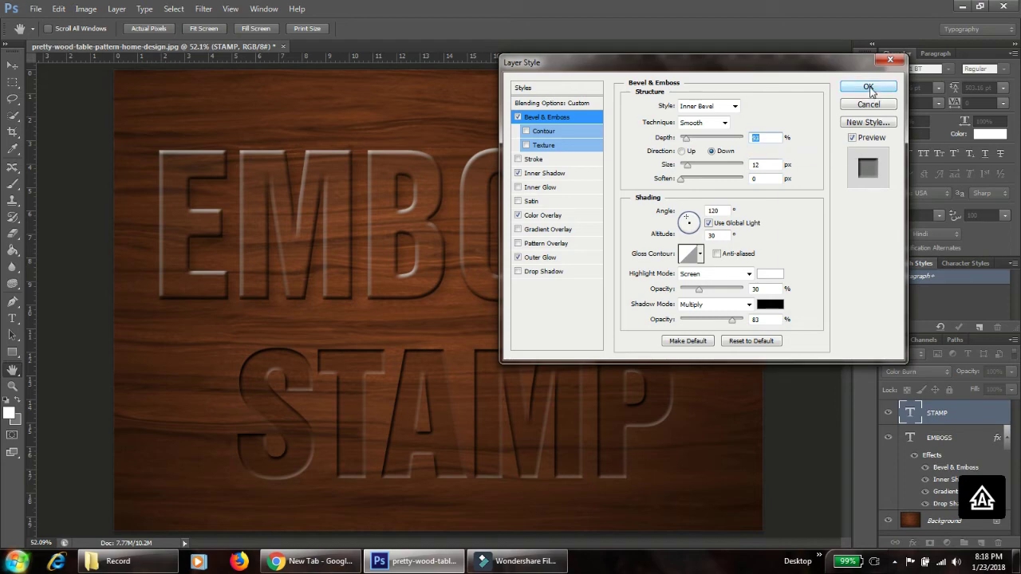
left_click(869, 88)
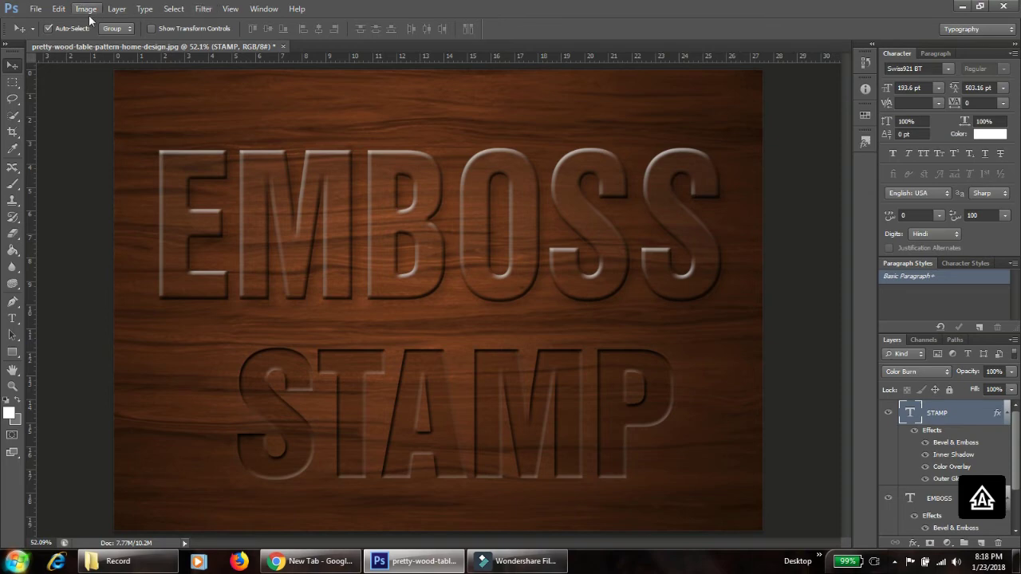
- Open the blue grunge heart-wooden texture image
left_click(36, 9)
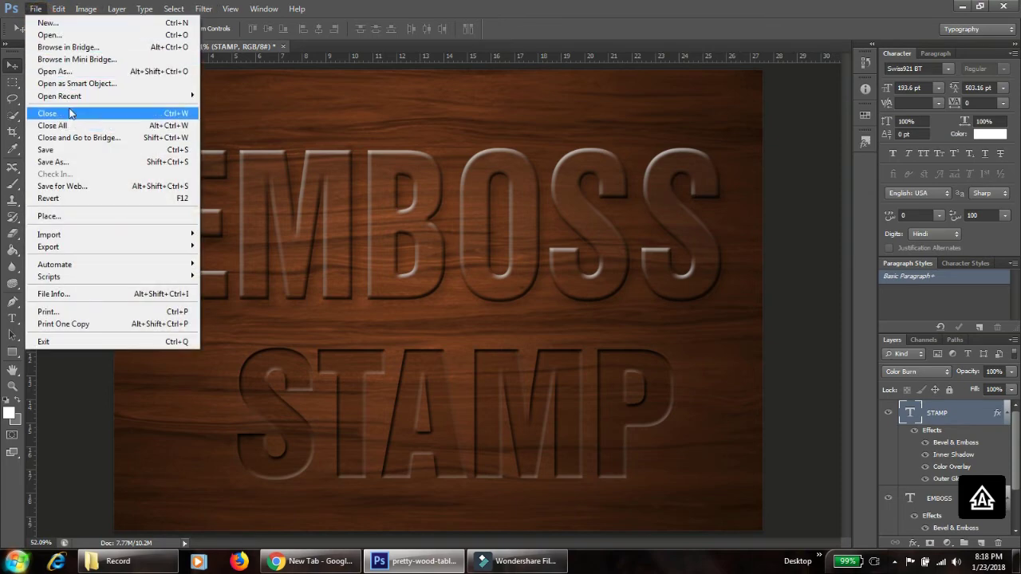
left_click(75, 35)
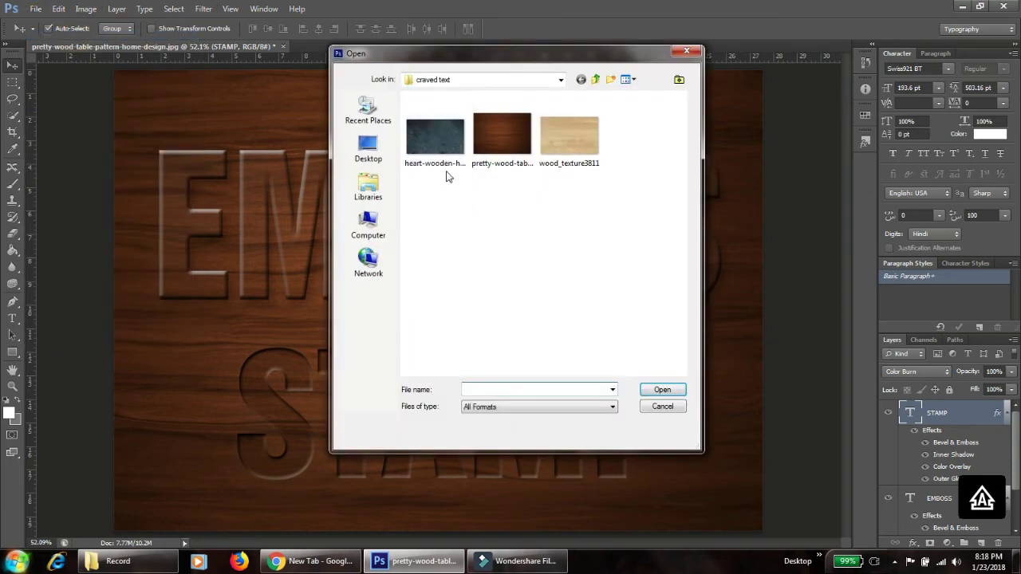
left_click(443, 169)
left_click(657, 393)
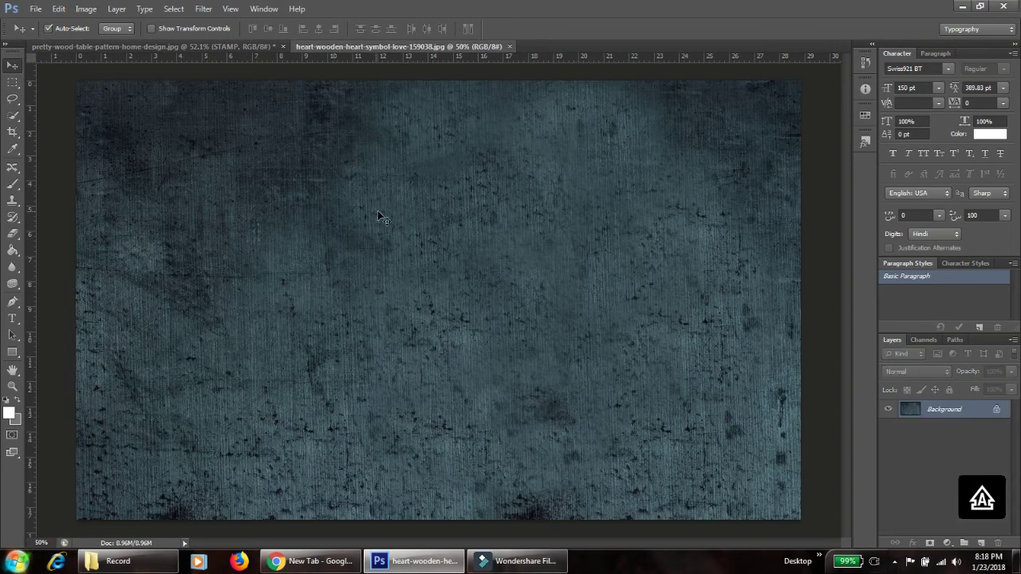
- Move the blue texture into the wood design as Layer 1, scaled to cover the canvas
left_click_drag(385, 211, 189, 46)
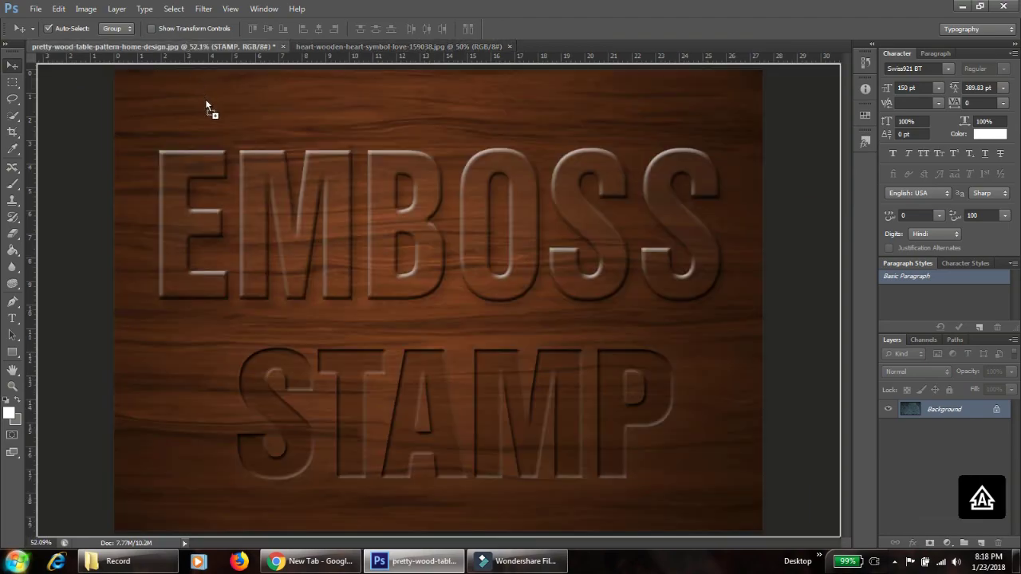
left_click_drag(189, 45, 205, 99)
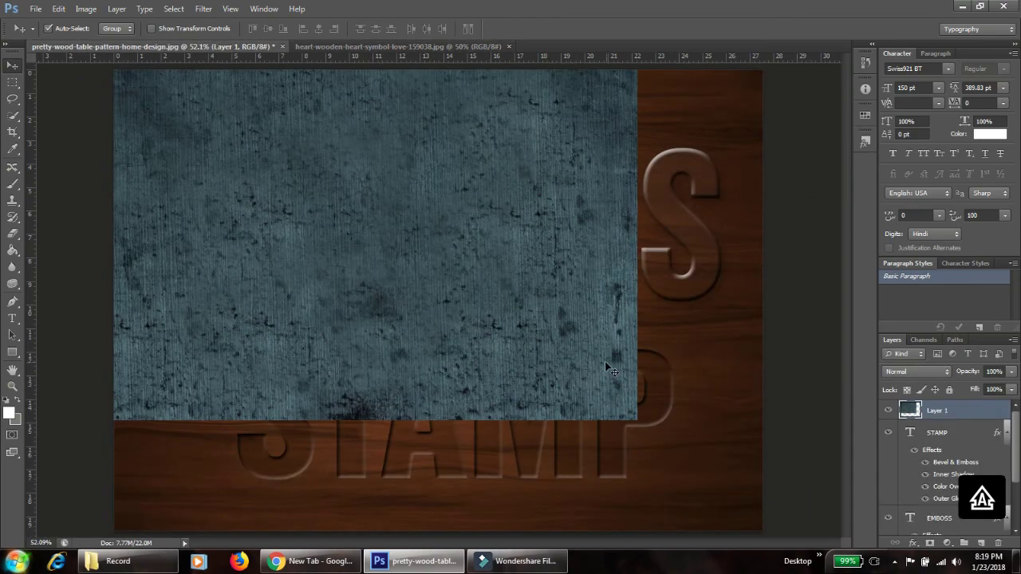
key("ctrl+t")
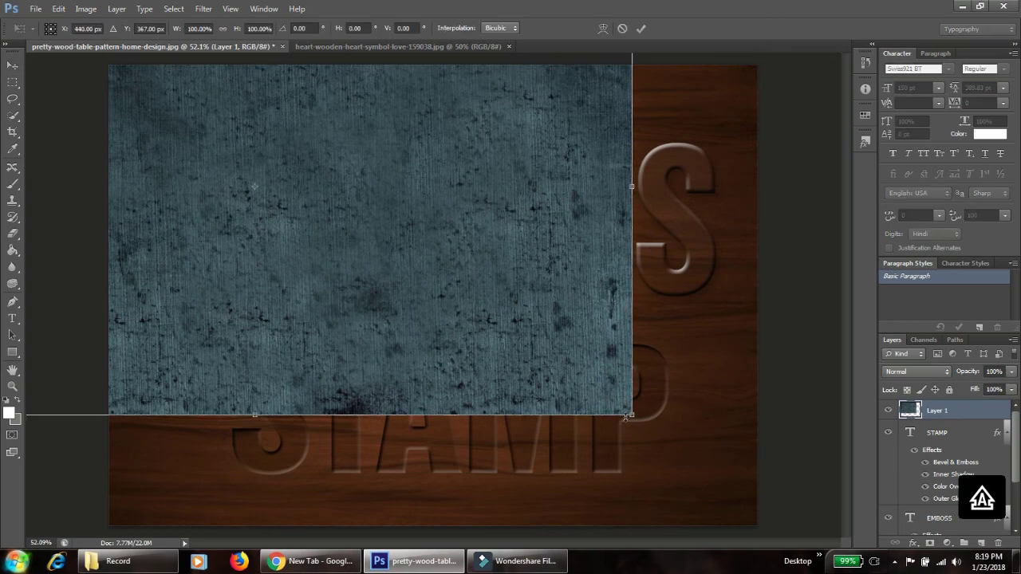
mouse_move(627, 414)
left_mouse_down()
mouse_move(749, 530)
mouse_move(773, 536)
left_mouse_up()
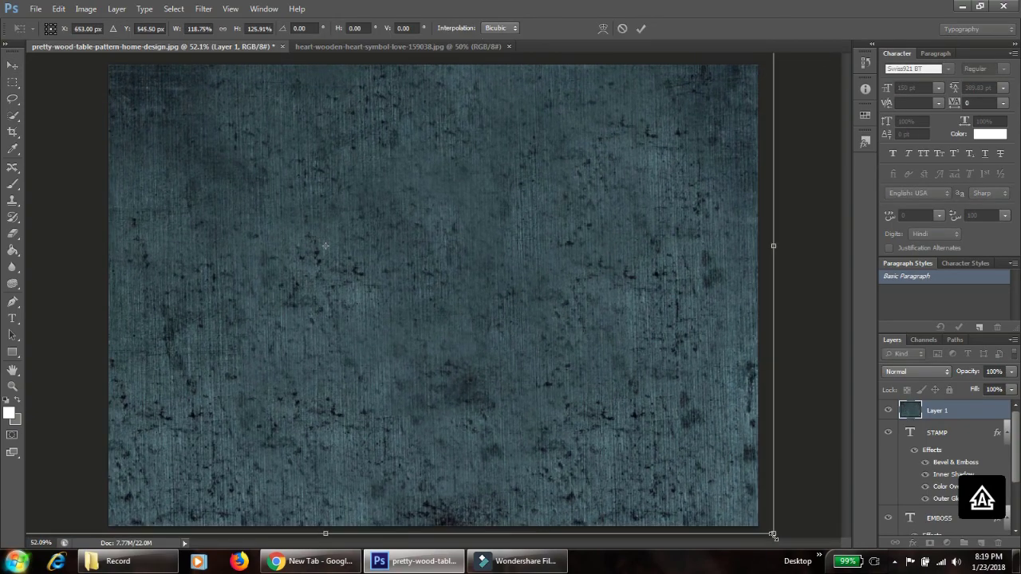
key("Return")
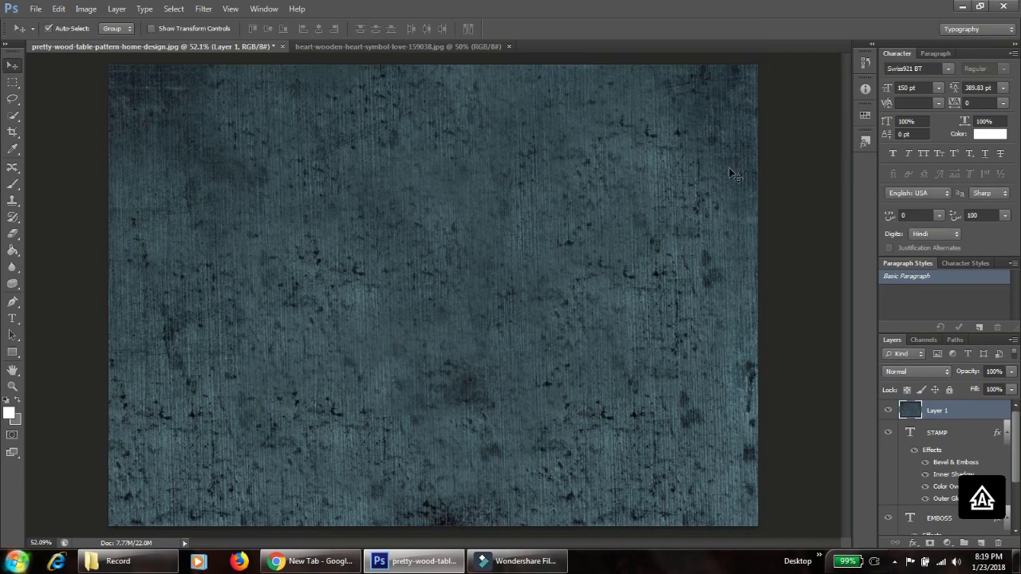
left_click(1006, 433)
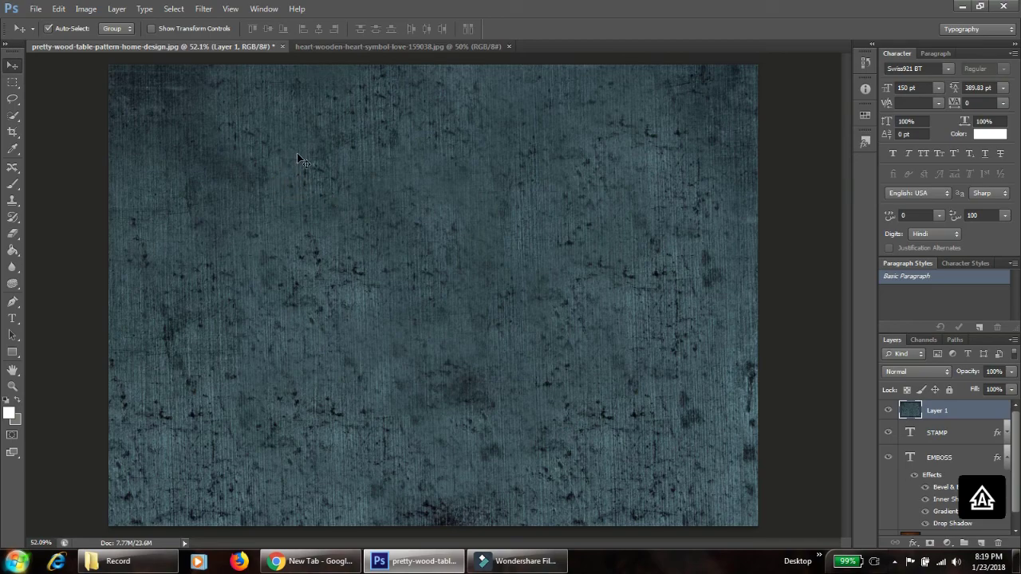
- Collapse the text layers' effect lists and send Layer 1 below both STAMP and EMBOSS
left_click(85, 9)
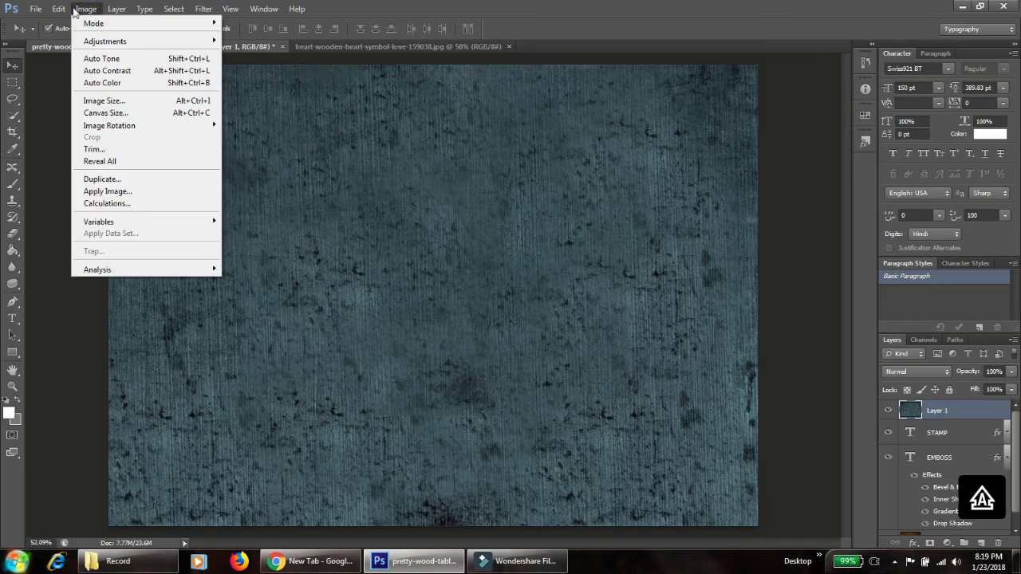
left_click(370, 226)
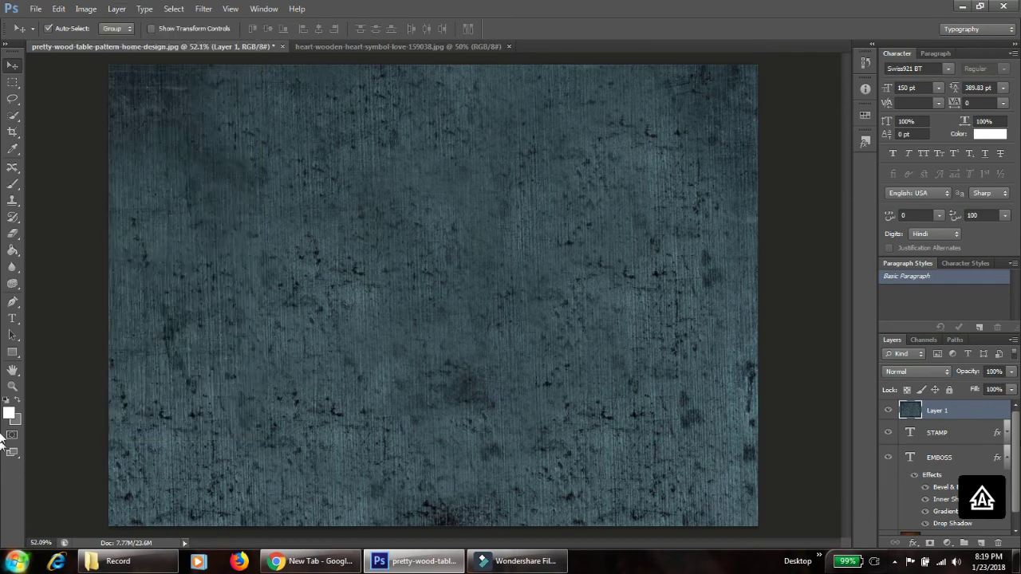
left_click(1006, 459)
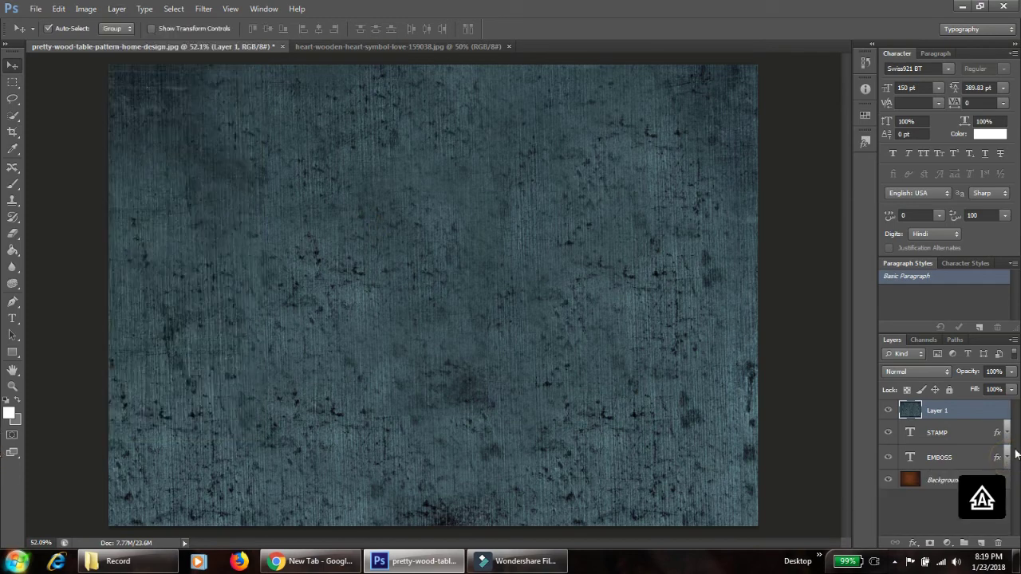
left_click(888, 481)
key("ctrl+bracketleft")
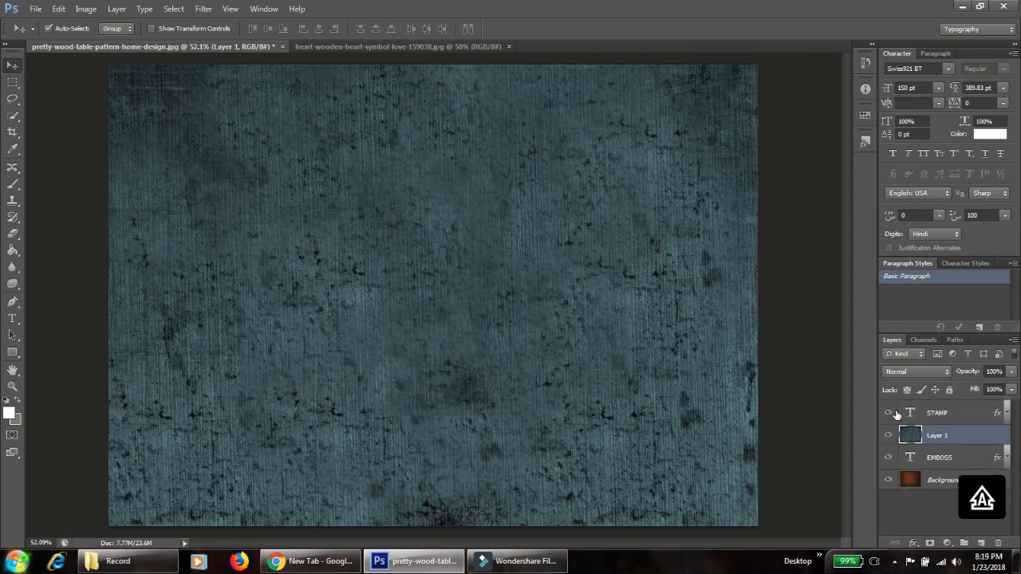
key("ctrl+bracketleft")
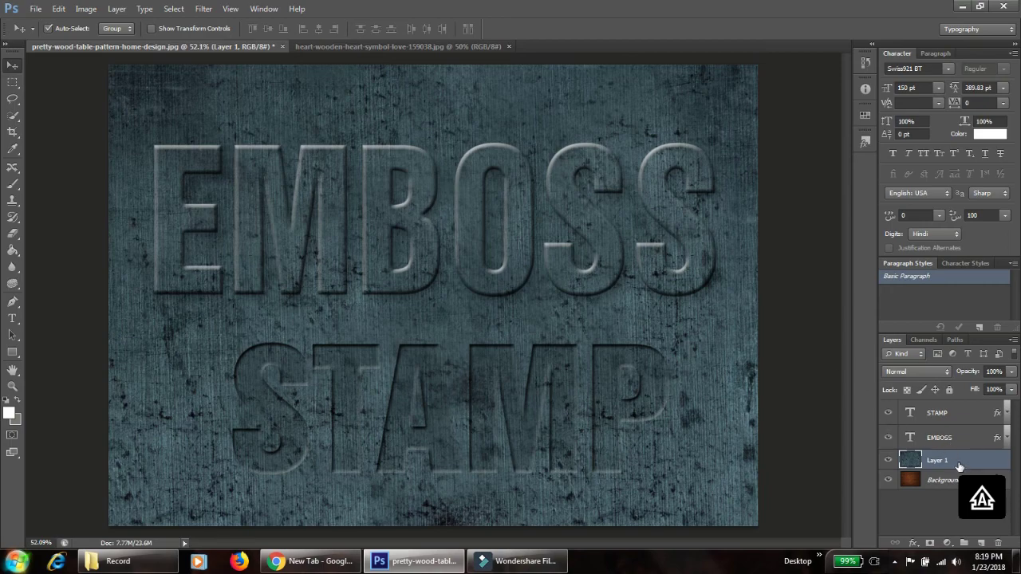
- Open the light wood texture image wood_texture3811
left_click(35, 10)
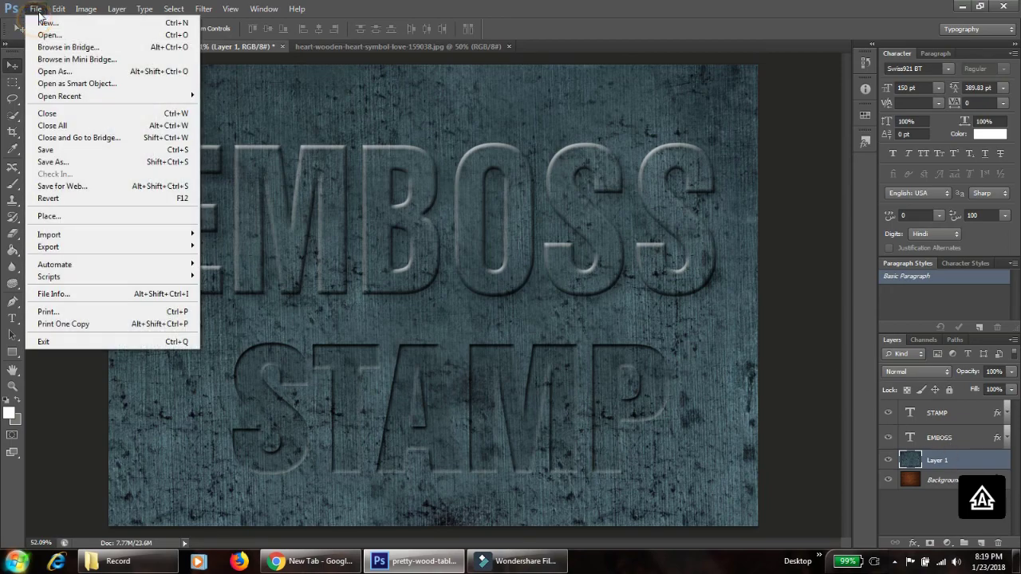
left_click(76, 35)
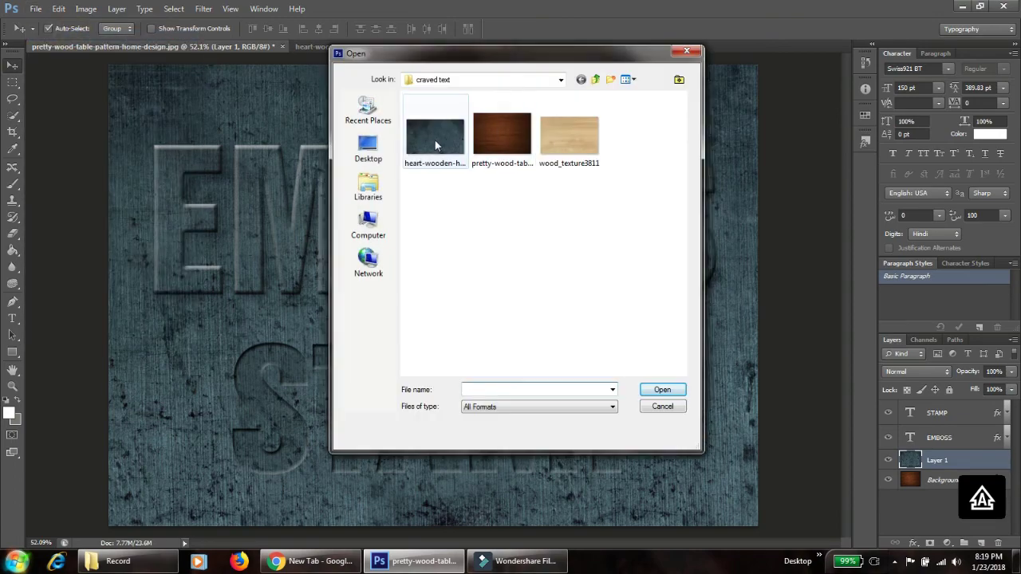
left_click(564, 137)
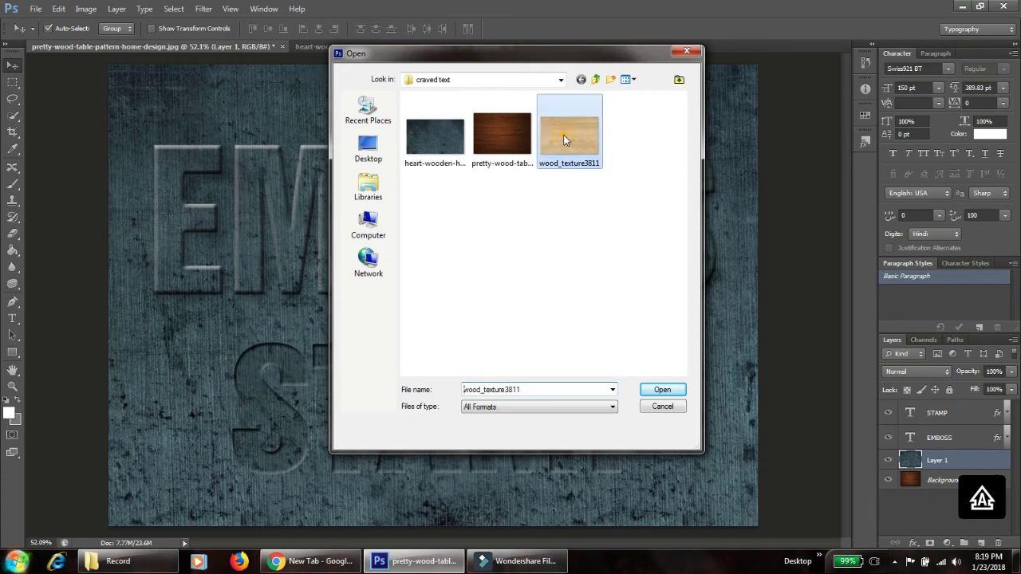
left_click(656, 391)
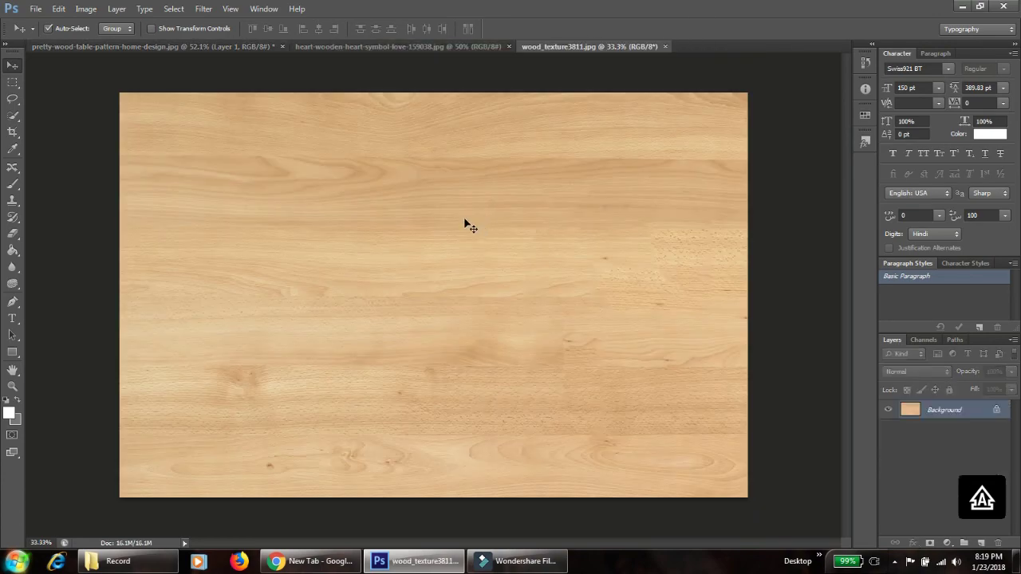
- Bring the light wood texture into the text design as Layer 2, positioned to fill the canvas
left_click(345, 49)
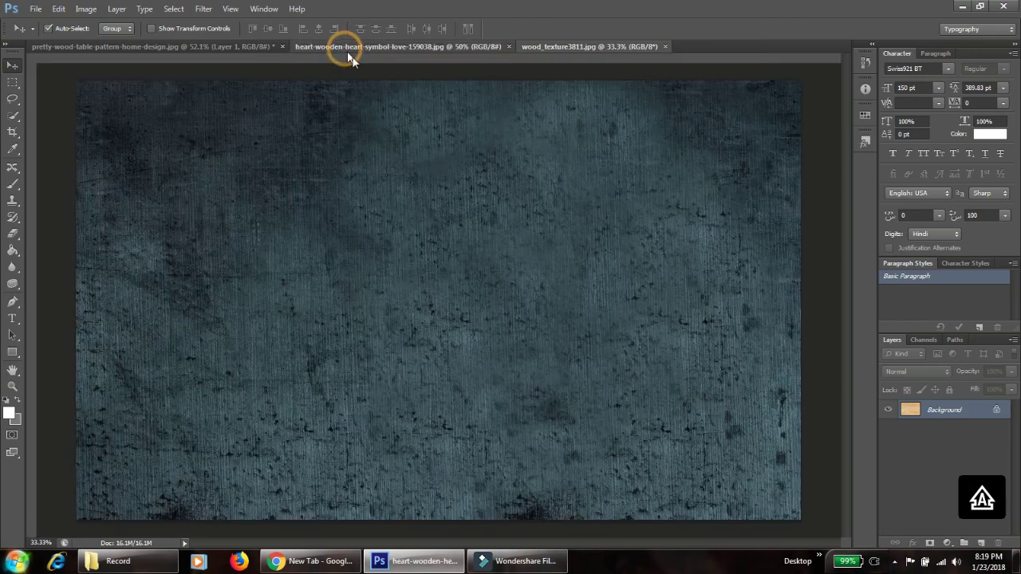
left_click(564, 47)
mouse_move(527, 239)
left_mouse_down()
mouse_move(183, 66)
mouse_move(302, 119)
left_mouse_up()
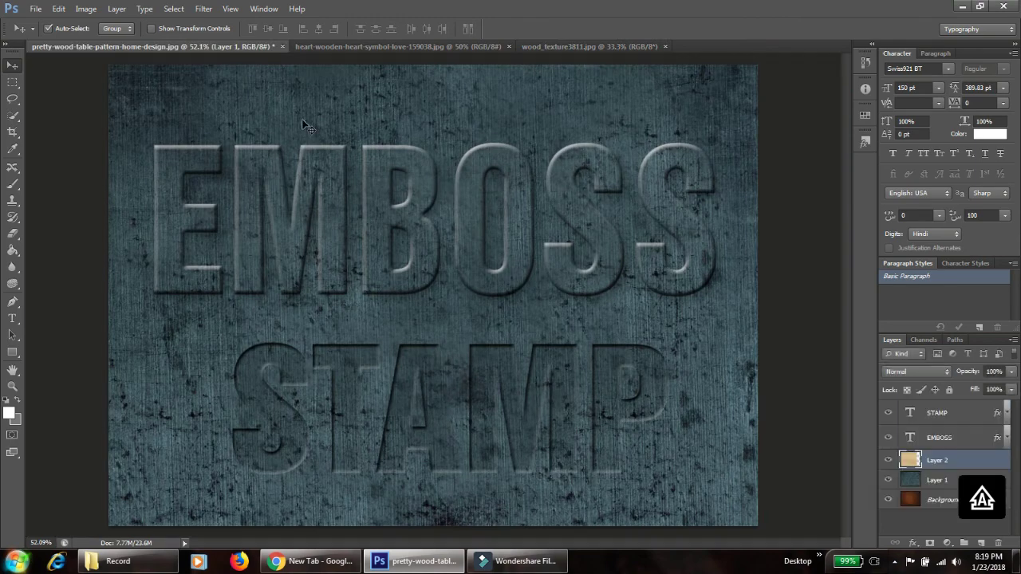
left_click_drag(495, 328, 631, 331)
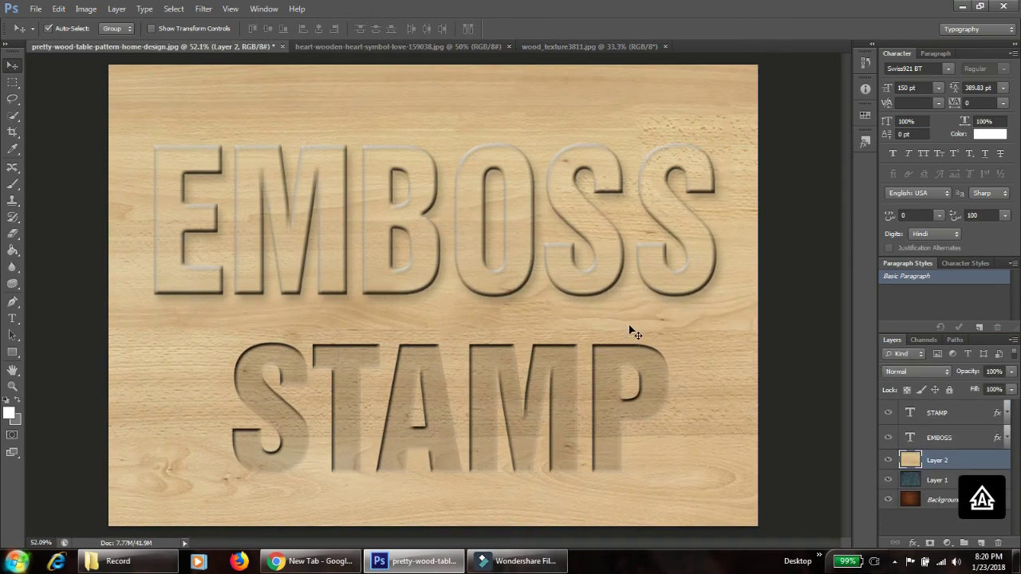
left_click(889, 461)
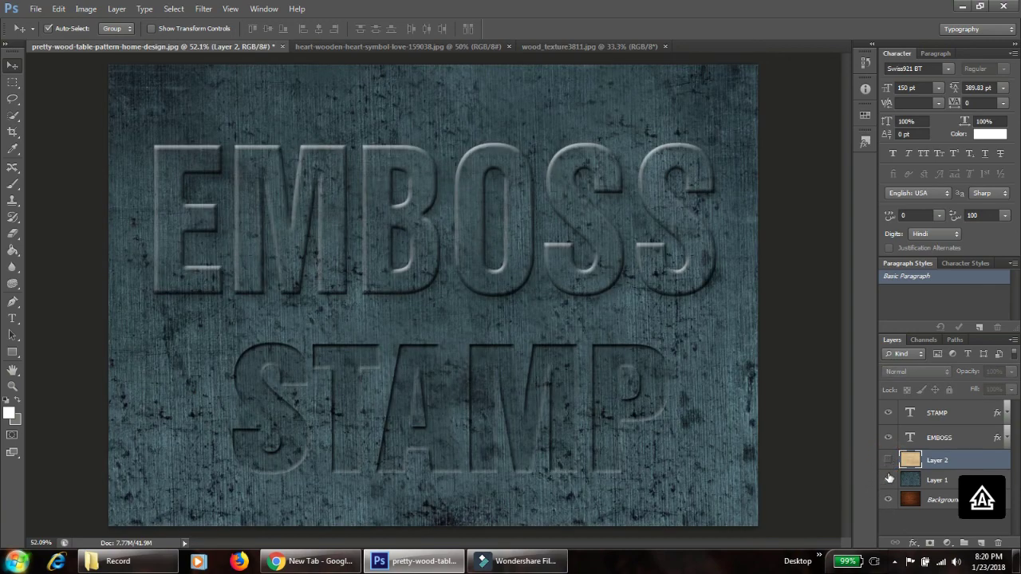
left_click(889, 479)
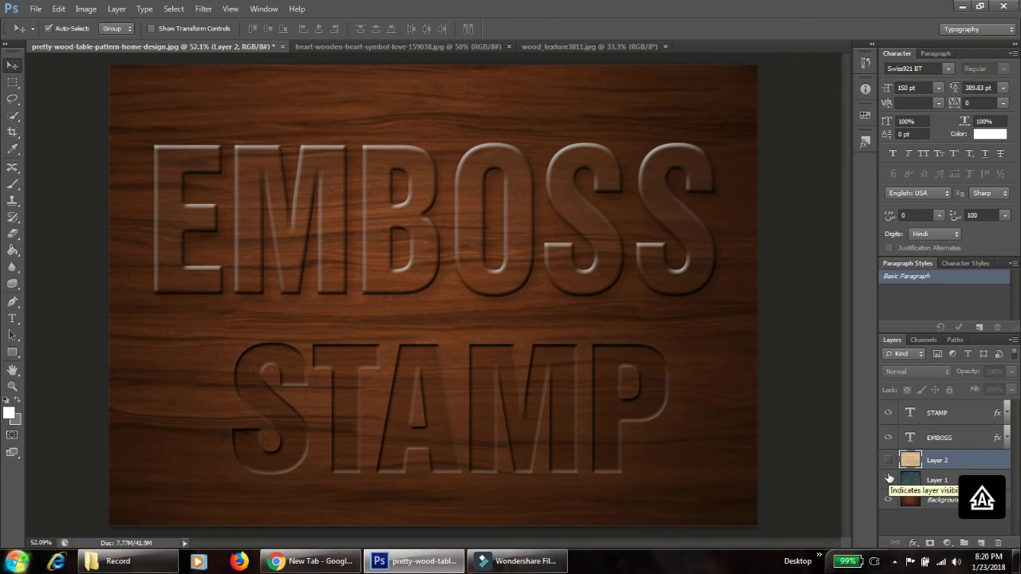
left_click(889, 479)
left_click(888, 461)
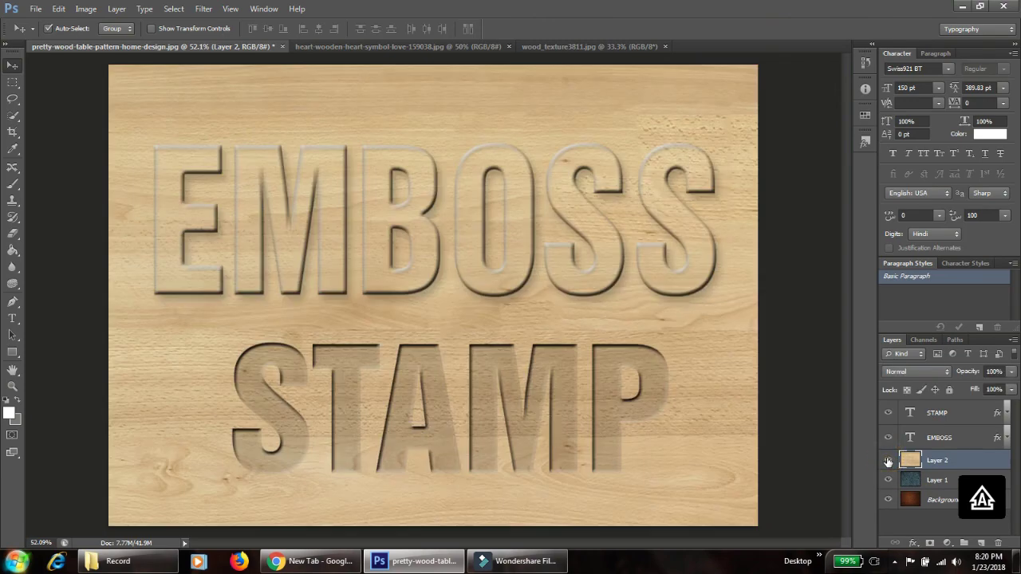